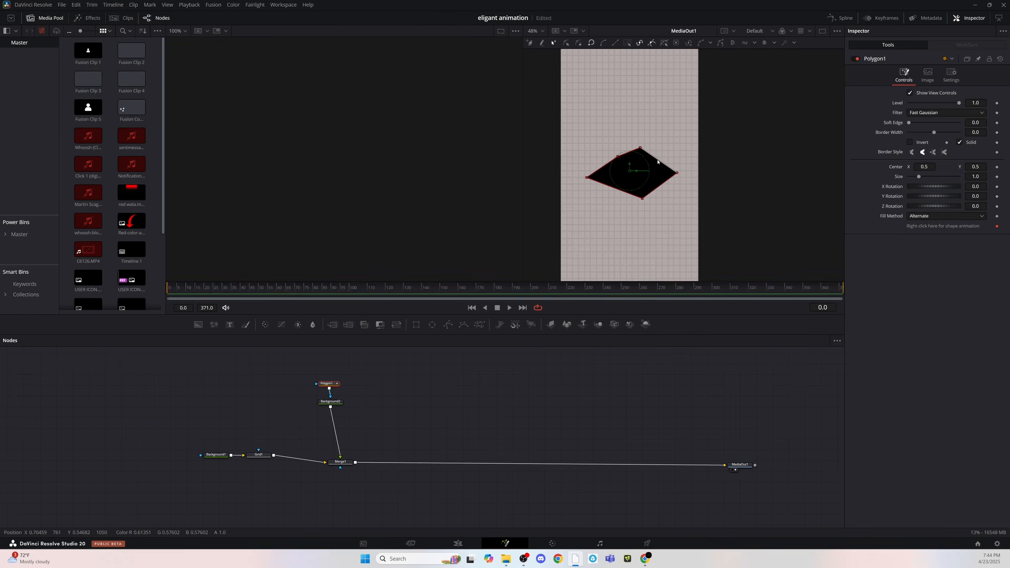
# Round the polygon mask into an eight-point eye shape and turn it into an unfilled, bordered outline.
pyautogui.moveTo(616, 190); pyautogui.dragTo(669, 192)
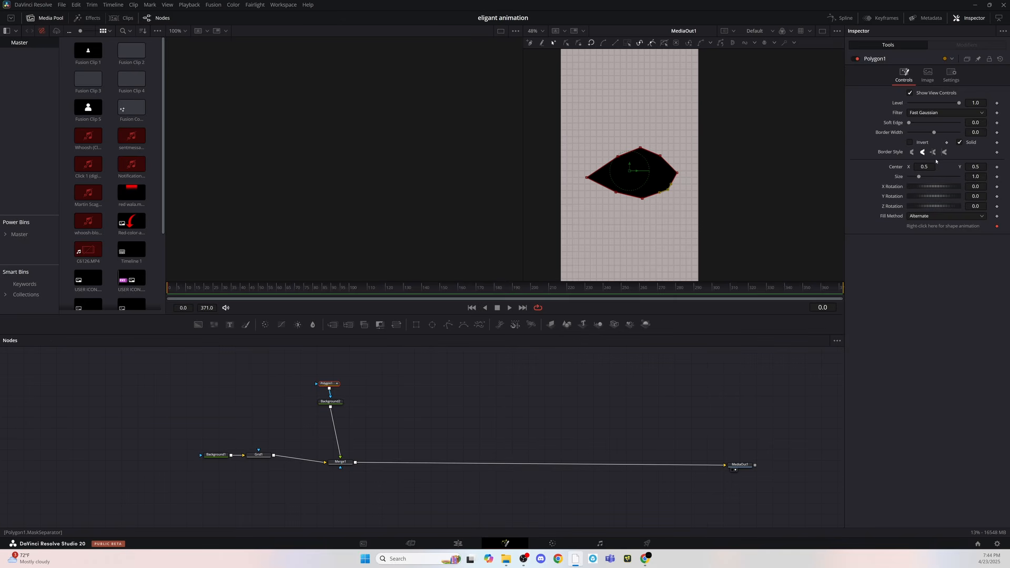
pyautogui.moveTo(933, 137); pyautogui.dragTo(951, 135)
pyautogui.moveTo(919, 176); pyautogui.dragTo(933, 176)
pyautogui.hotkey('ctrl', 'z')
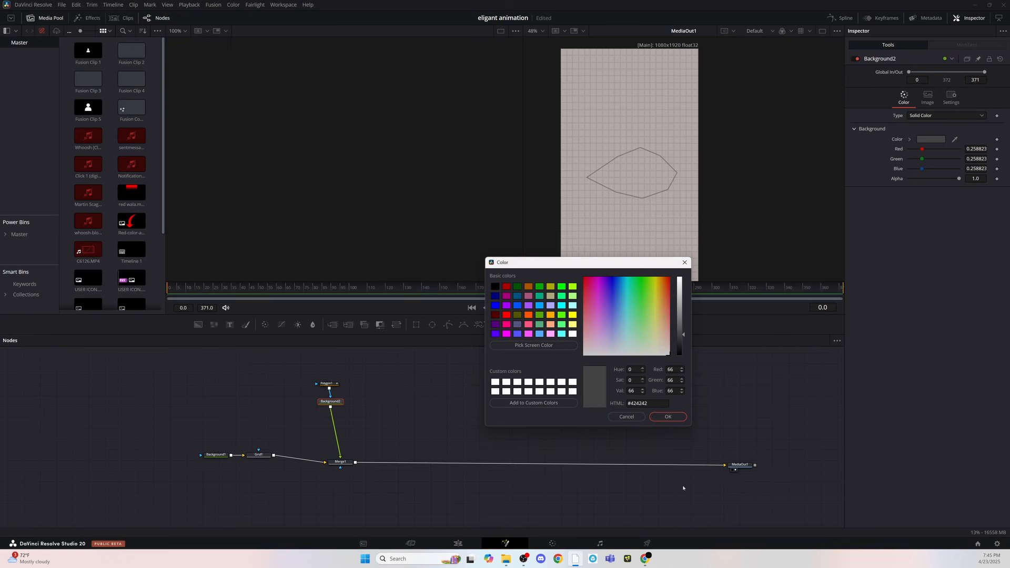
# Set the Background2 colour to #424242 and the eye polygon's border width to 0.0084.
pyautogui.click(668, 417)
pyautogui.click(329, 386)
pyautogui.moveTo(967, 135); pyautogui.dragTo(977, 133)
pyautogui.click(659, 377)
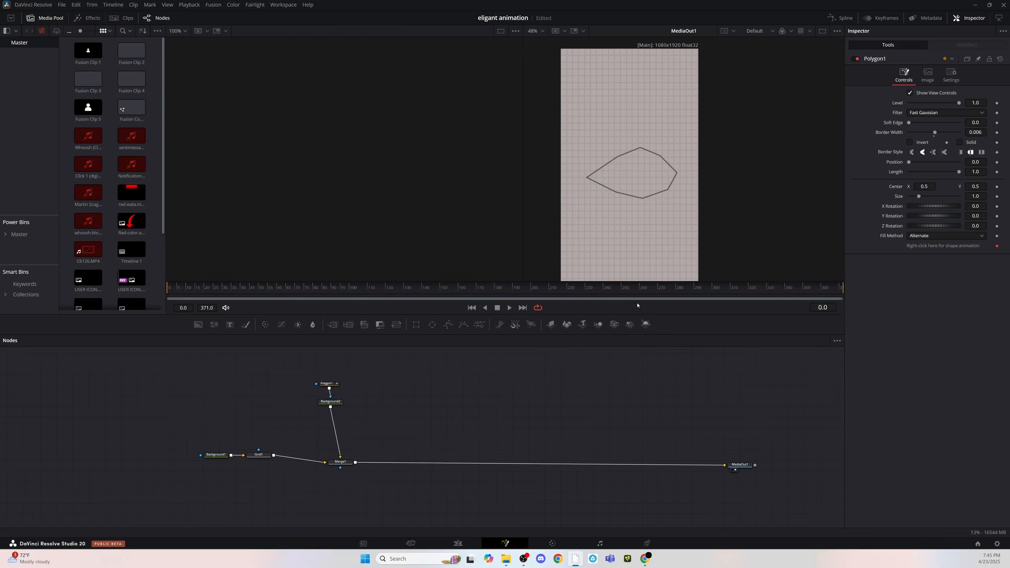
pyautogui.click(976, 132)
pyautogui.press('Return')
# Keyframe the eye polygon's X Rotation from -89.7 at frame 0 to 0 at frame 57 and preview it opening.
pyautogui.moveTo(938, 206)
pyautogui.mouseDown()
pyautogui.moveTo(920, 206)
pyautogui.moveTo(950, 207)
pyautogui.mouseUp()
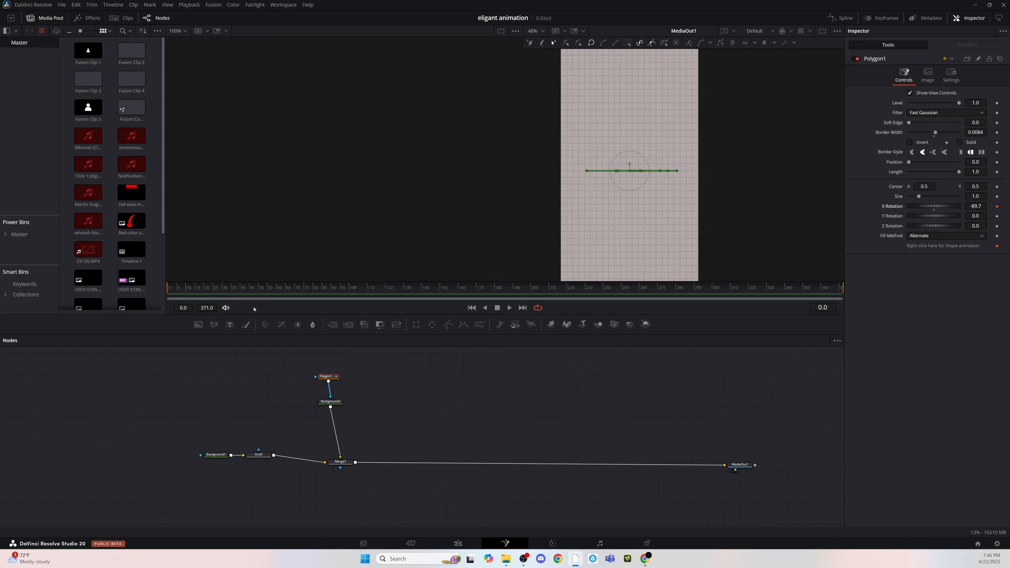
pyautogui.moveTo(928, 207)
pyautogui.mouseDown()
pyautogui.moveTo(950, 211)
pyautogui.moveTo(934, 211)
pyautogui.mouseUp()
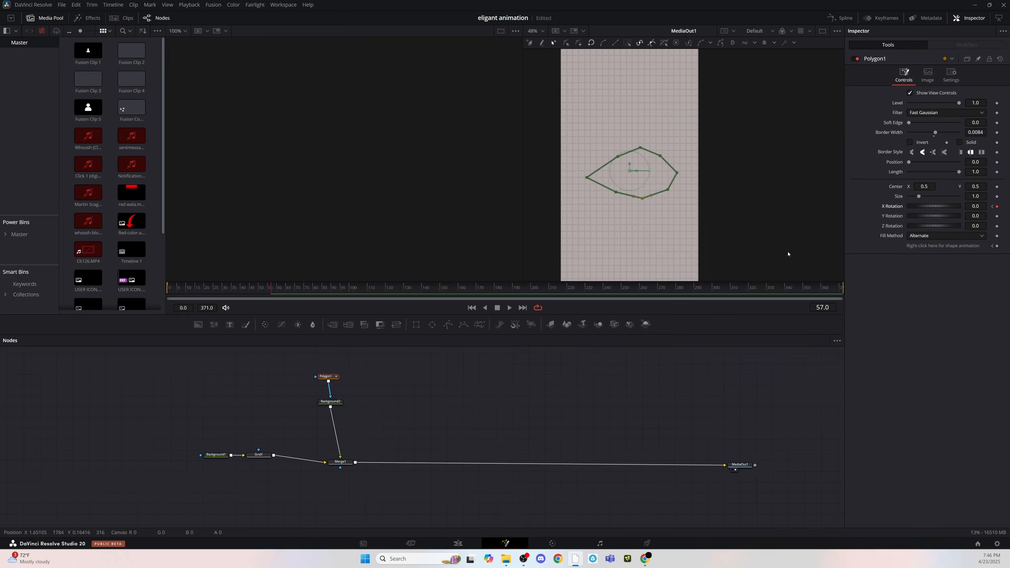
pyautogui.click(181, 286)
pyautogui.press('space')
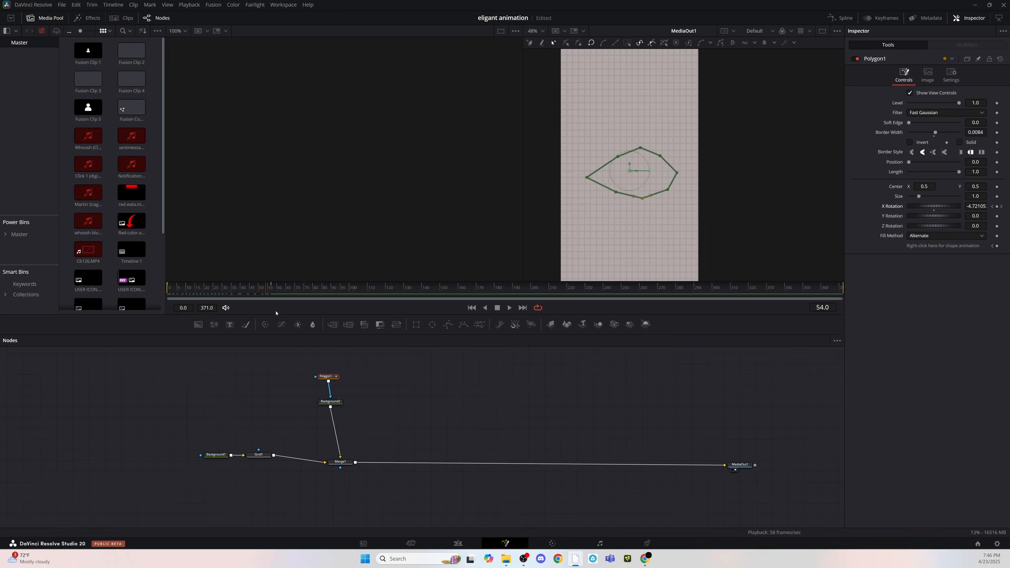
pyautogui.moveTo(270, 283); pyautogui.dragTo(271, 286)
pyautogui.press('space')
pyautogui.press('space')
# Smooth the Polygon1 X Rotation keyframes in the Spline editor and play the animation.
pyautogui.click(841, 18)
pyautogui.click(434, 362)
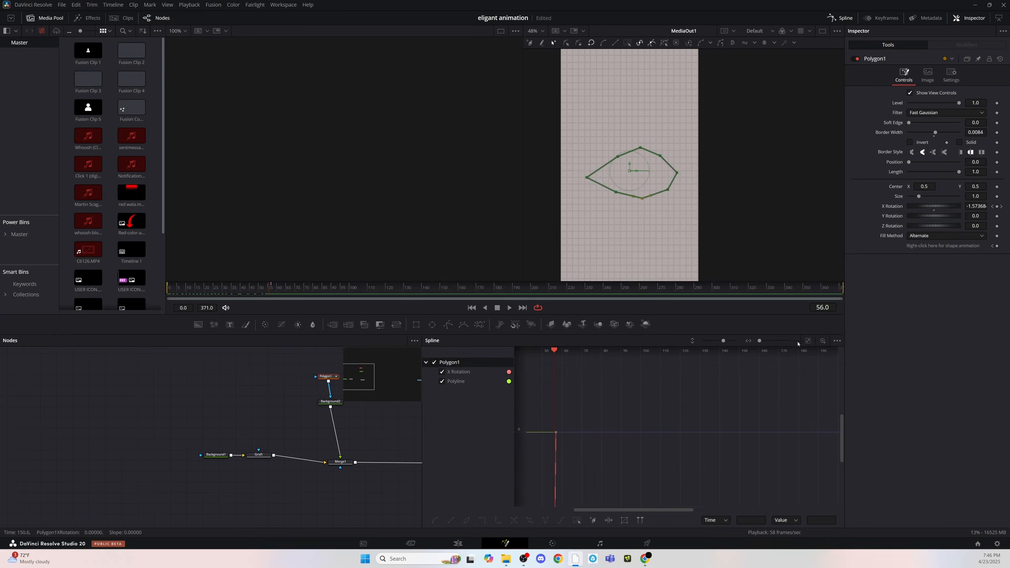
pyautogui.scroll(-2, 713, 419)
pyautogui.moveTo(796, 433); pyautogui.dragTo(603, 369)
pyautogui.hotkey('shift', 's')
pyautogui.press('space')
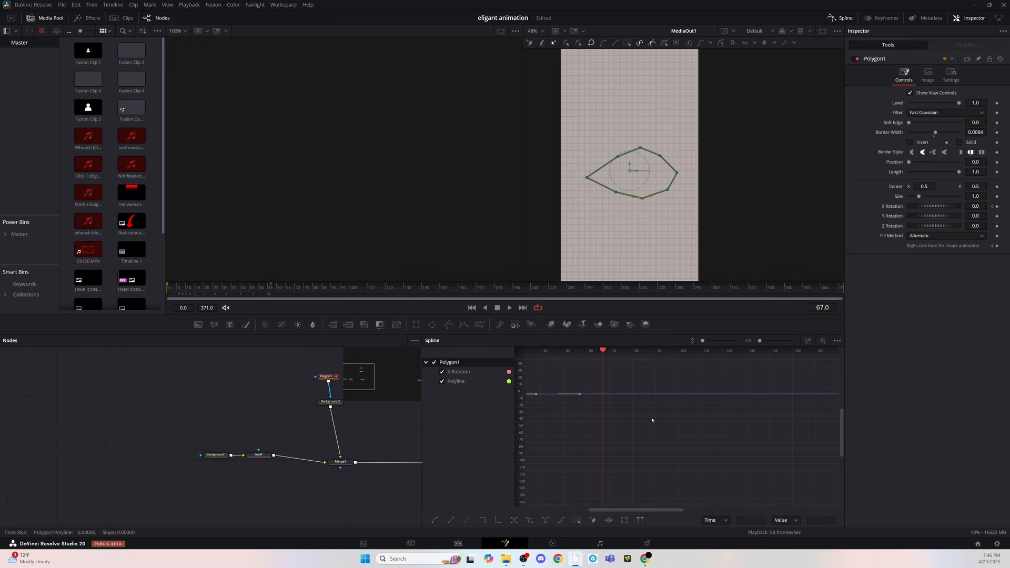
# Ease the X Rotation curve with Ease In 71 and Ease Out 31, preview it, and close the Spline editor.
pyautogui.press('t')
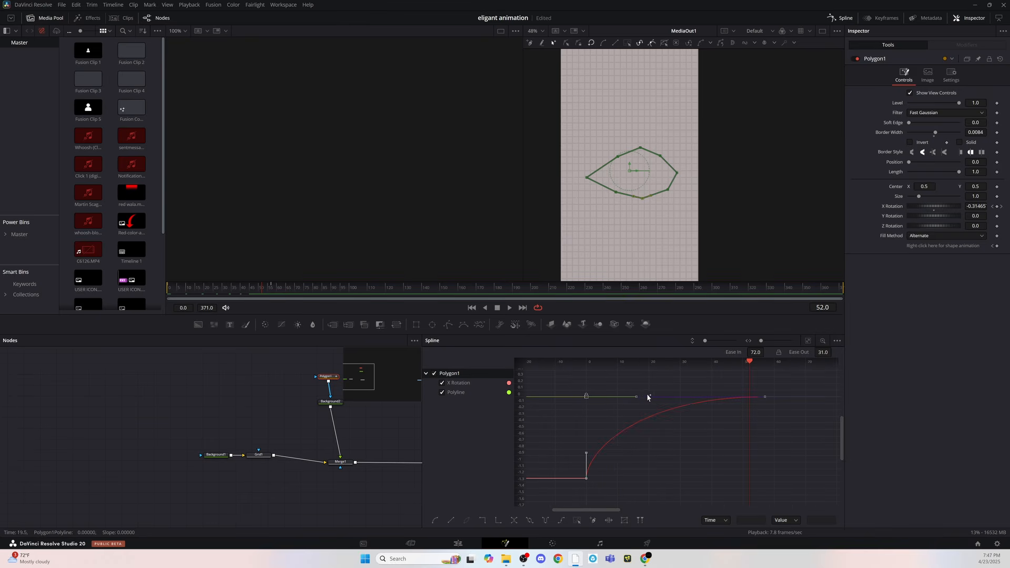
pyautogui.moveTo(648, 397); pyautogui.dragTo(638, 404)
pyautogui.moveTo(749, 362); pyautogui.dragTo(576, 400)
pyautogui.press('space')
pyautogui.press('space')
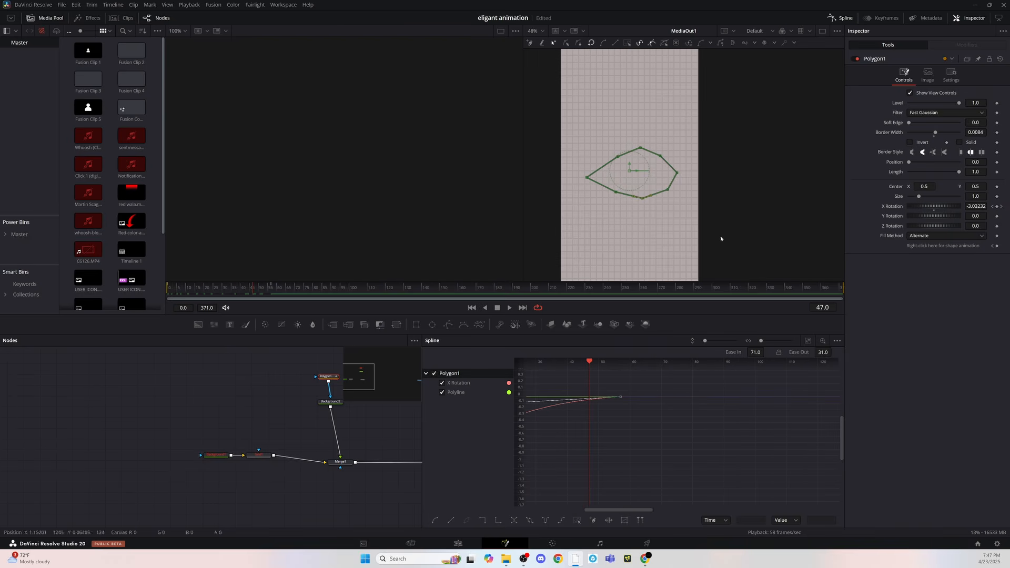
pyautogui.click(840, 18)
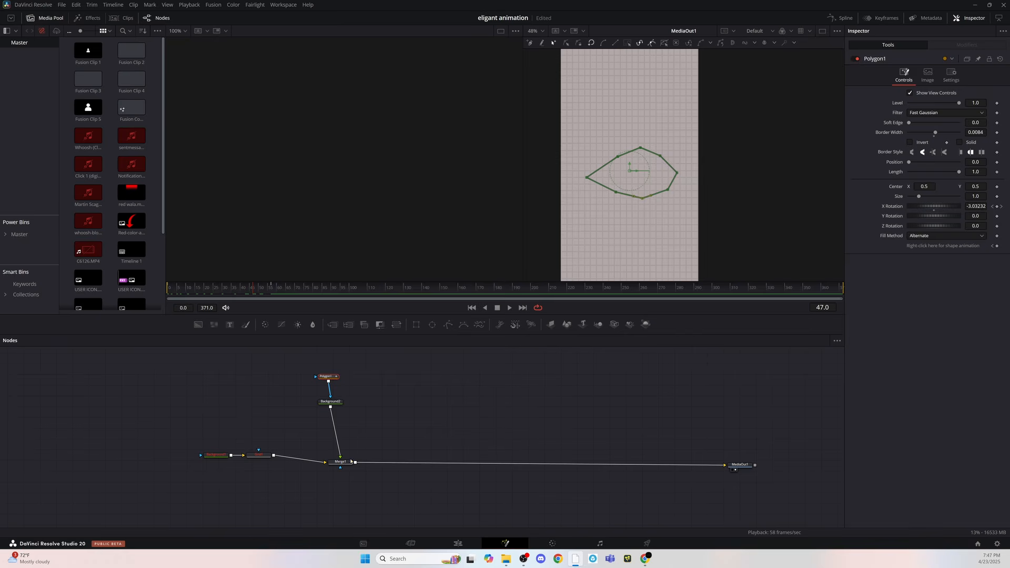
# Duplicate the Background2 and Merge1 nodes and insert the copied merge between Merge1 and MediaOut1.
pyautogui.moveTo(357, 483); pyautogui.dragTo(326, 391)
pyautogui.hotkey('ctrl', 'c')
pyautogui.click(399, 441)
pyautogui.hotkey('ctrl', 'v')
pyautogui.moveTo(398, 427); pyautogui.dragTo(405, 466)
pyautogui.moveTo(395, 400); pyautogui.dragTo(404, 409)
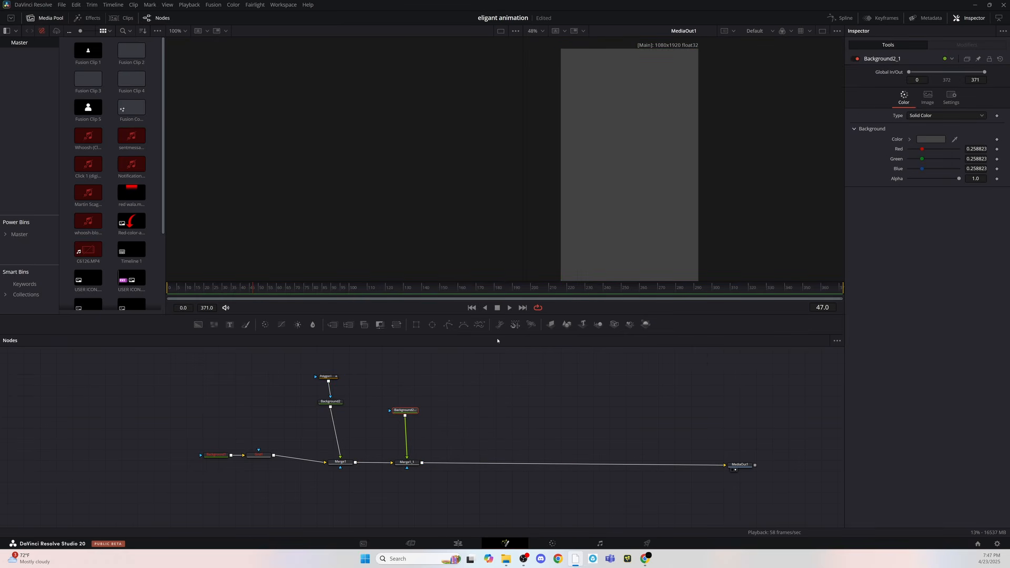
# Mask the duplicated background with an ellipse shrunk to a pupil about 0.18 wide inside the eye.
pyautogui.click(431, 325)
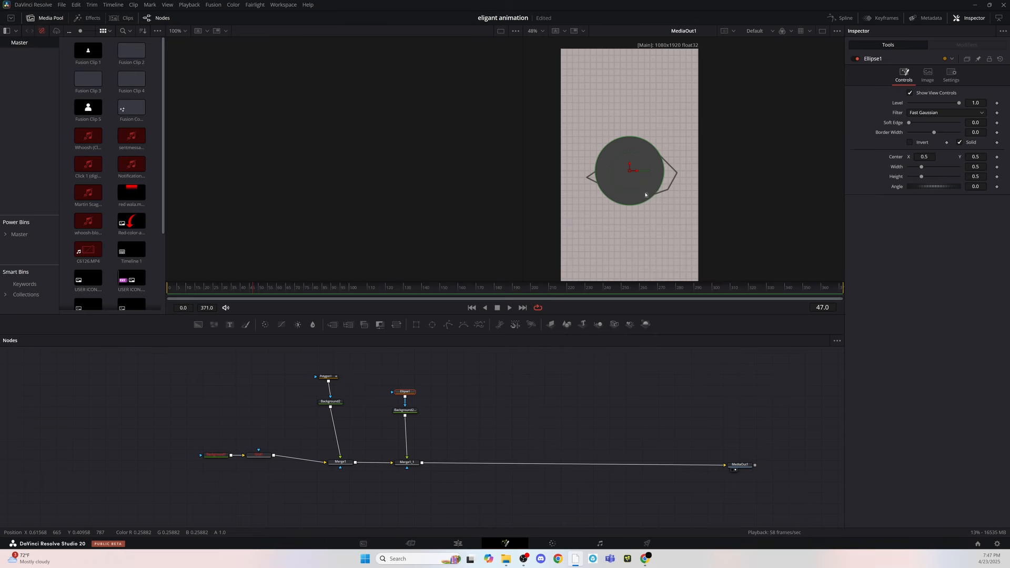
pyautogui.moveTo(645, 194)
pyautogui.mouseDown()
pyautogui.moveTo(643, 173)
pyautogui.moveTo(648, 179)
pyautogui.mouseUp()
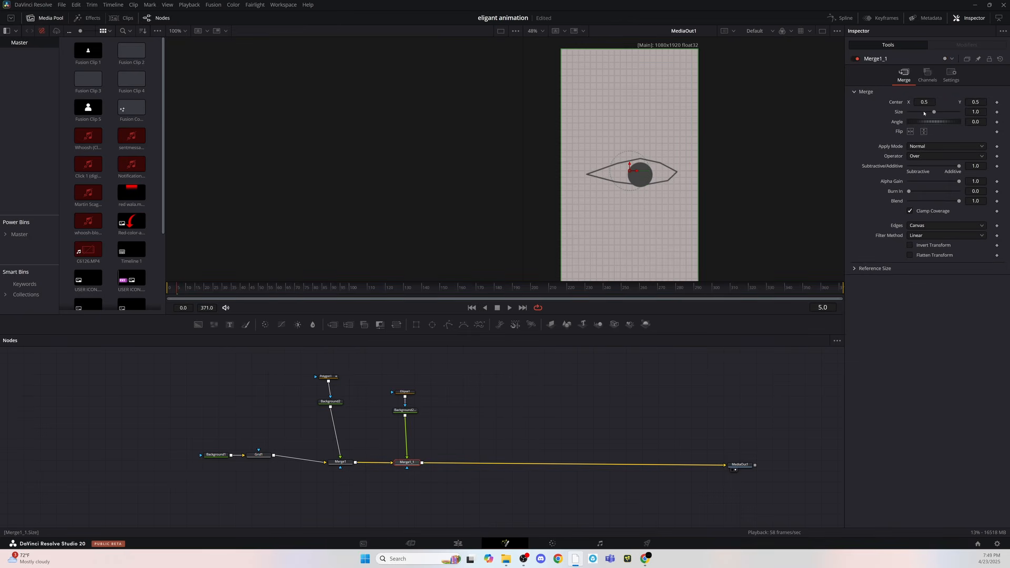
pyautogui.click(915, 226)
pyautogui.click(917, 236)
pyautogui.click(918, 236)
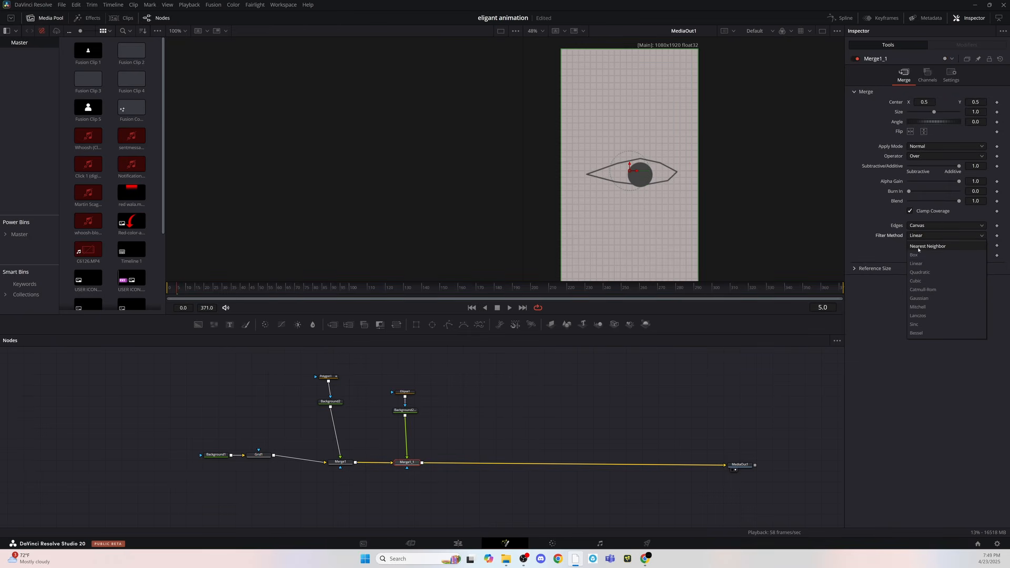
pyautogui.click(888, 236)
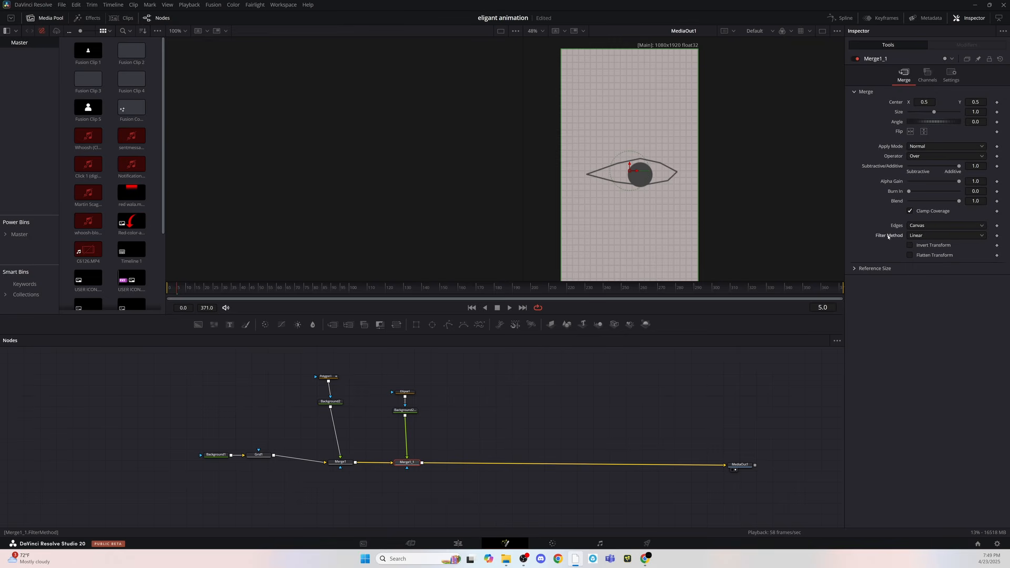
pyautogui.click(855, 268)
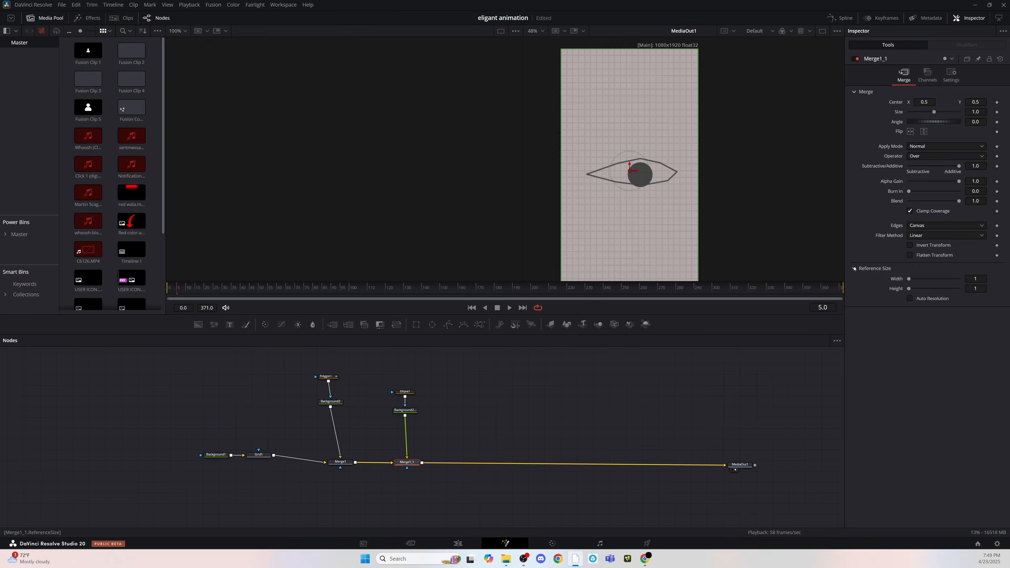
pyautogui.click(855, 269)
# Keyframe the pupil ellipse's Level from 0 at frame 0 to 1.0 at frame 6 and play the fade-in.
pyautogui.click(206, 287)
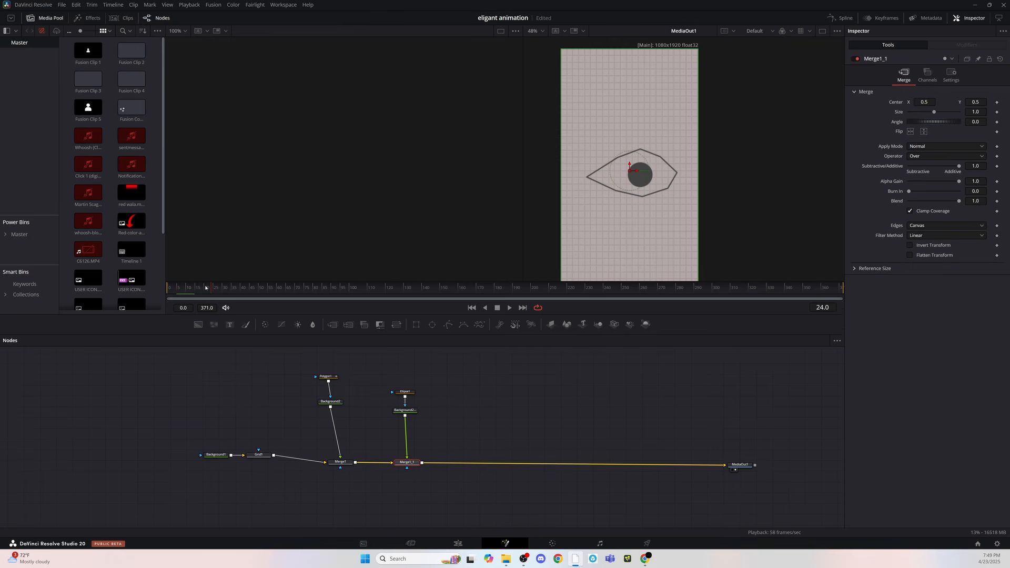
pyautogui.moveTo(212, 287); pyautogui.dragTo(180, 298)
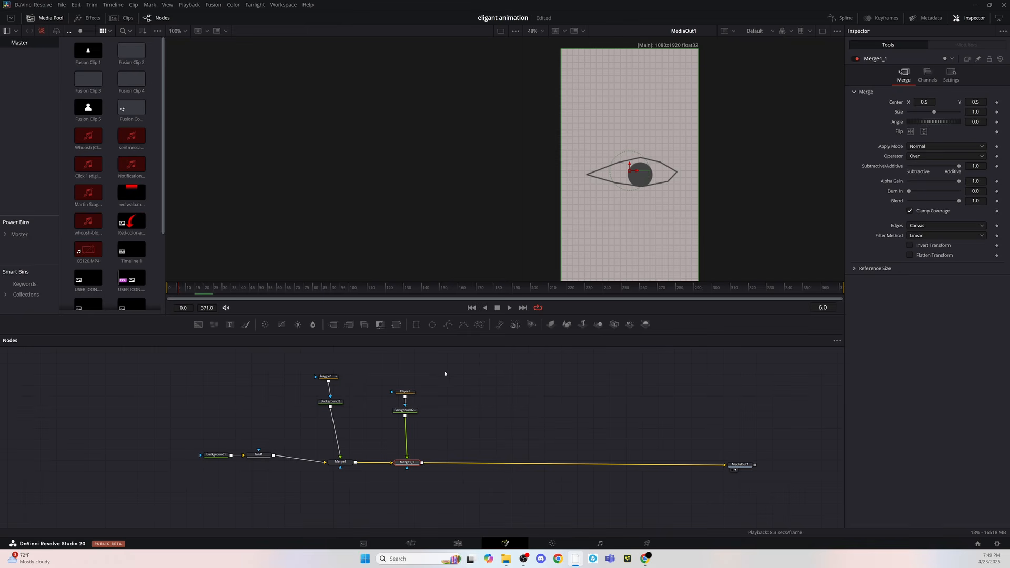
pyautogui.click(405, 392)
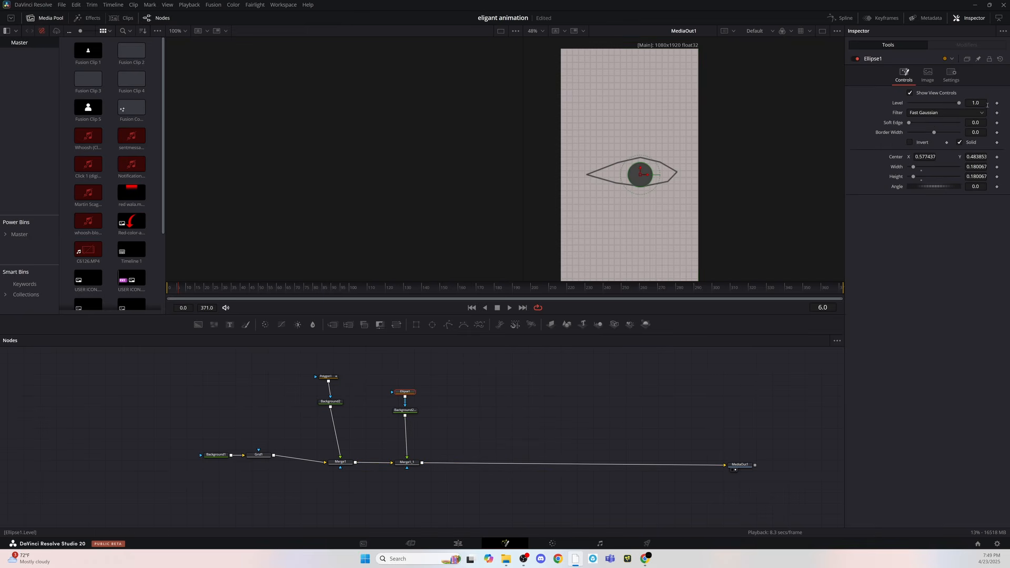
pyautogui.click(996, 103)
pyautogui.click(168, 288)
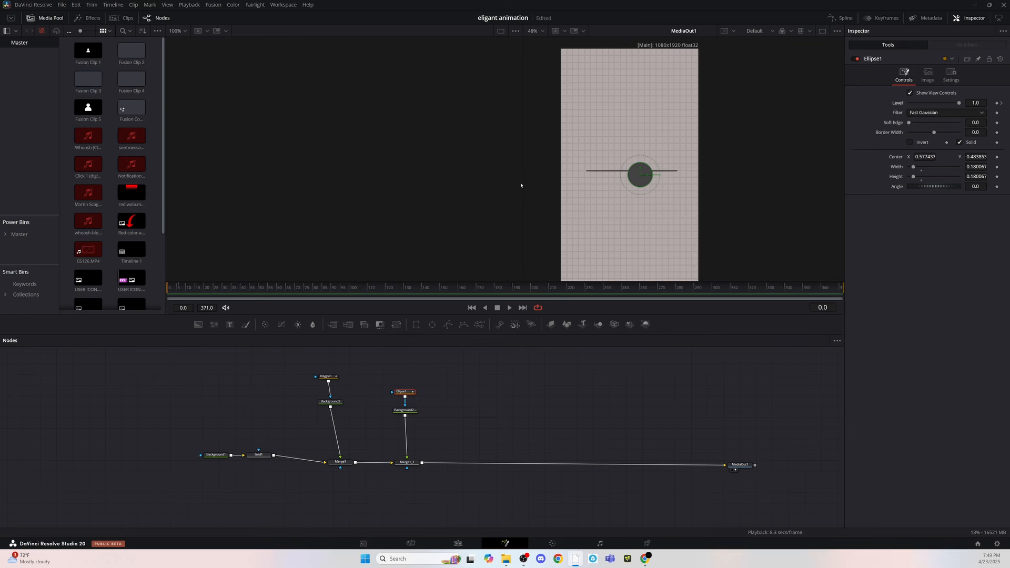
pyautogui.moveTo(886, 105); pyautogui.dragTo(875, 105)
pyautogui.click(442, 414)
pyautogui.press('space')
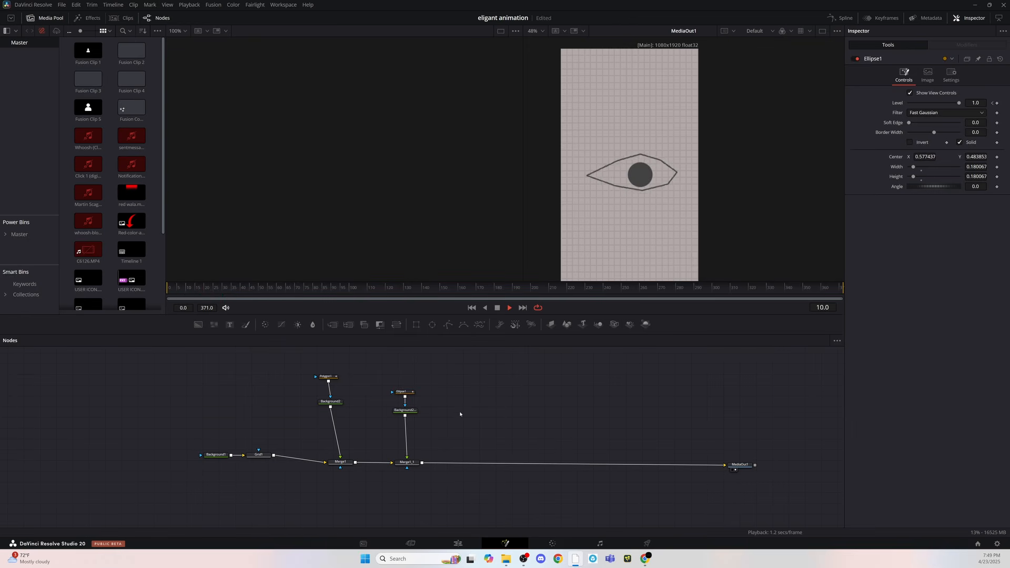
# Delay the pupil's Level keyframes to about frames 16 and 22, scrub through the fade, and close the Keyframes editor.
pyautogui.moveTo(196, 289); pyautogui.dragTo(97, 285)
pyautogui.click(212, 287)
pyautogui.moveTo(210, 284); pyautogui.dragTo(231, 287)
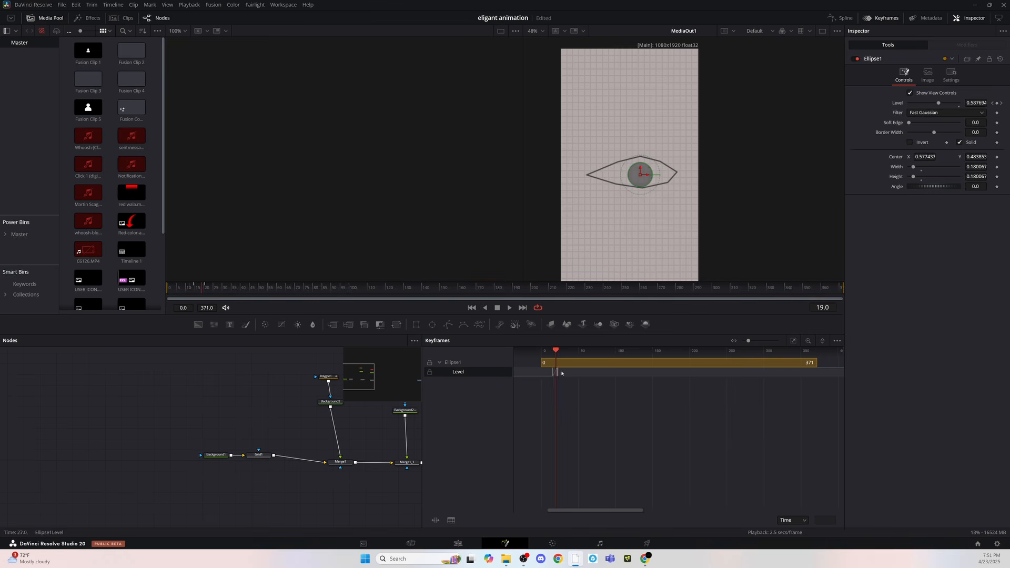
pyautogui.moveTo(583, 351); pyautogui.dragTo(522, 357)
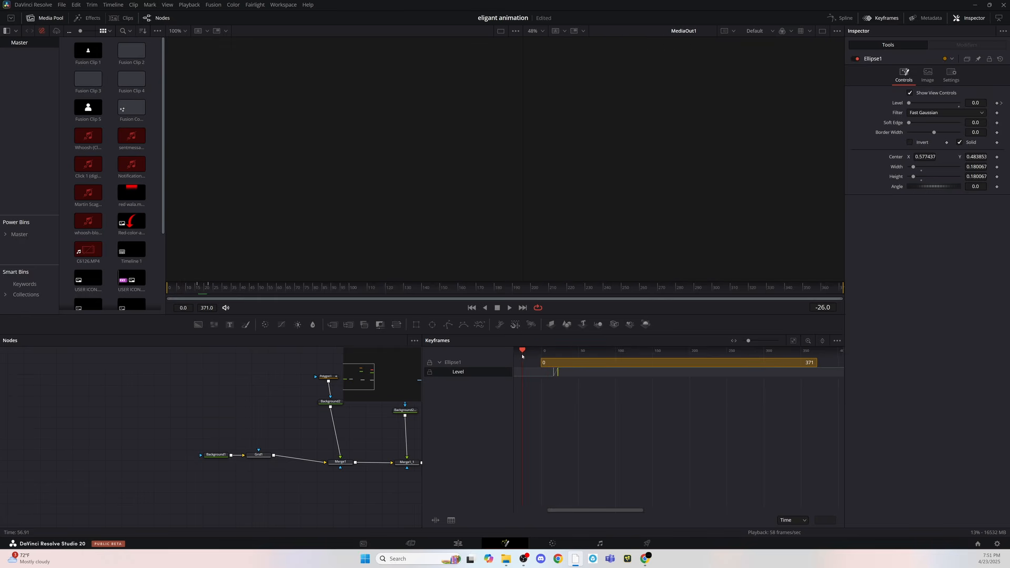
pyautogui.click(879, 18)
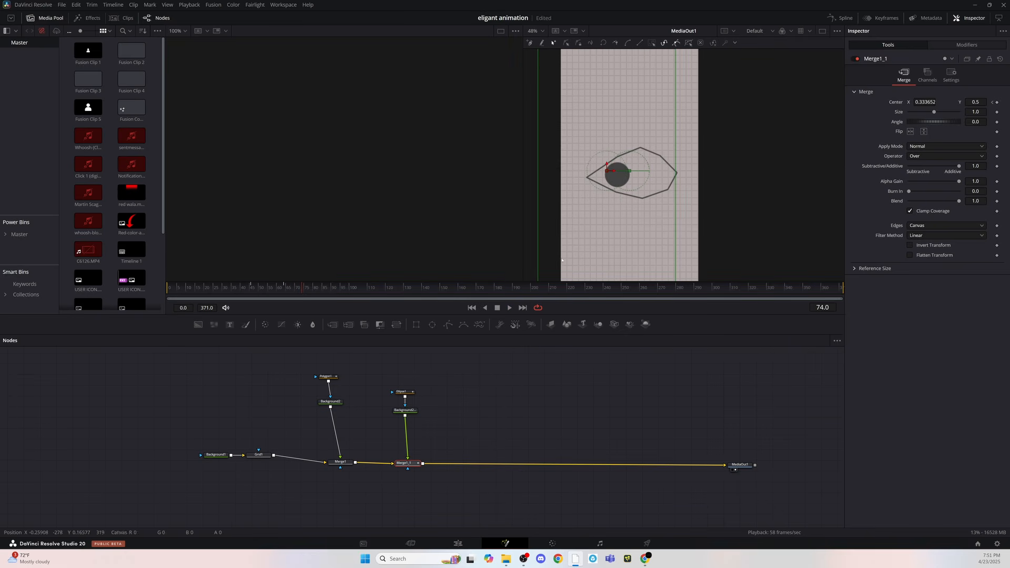
# Shift the pupil at frame 64 by setting the Merge1_1 Center to X 0.378096, Y 0.482238.
pyautogui.moveTo(608, 169); pyautogui.dragTo(608, 171)
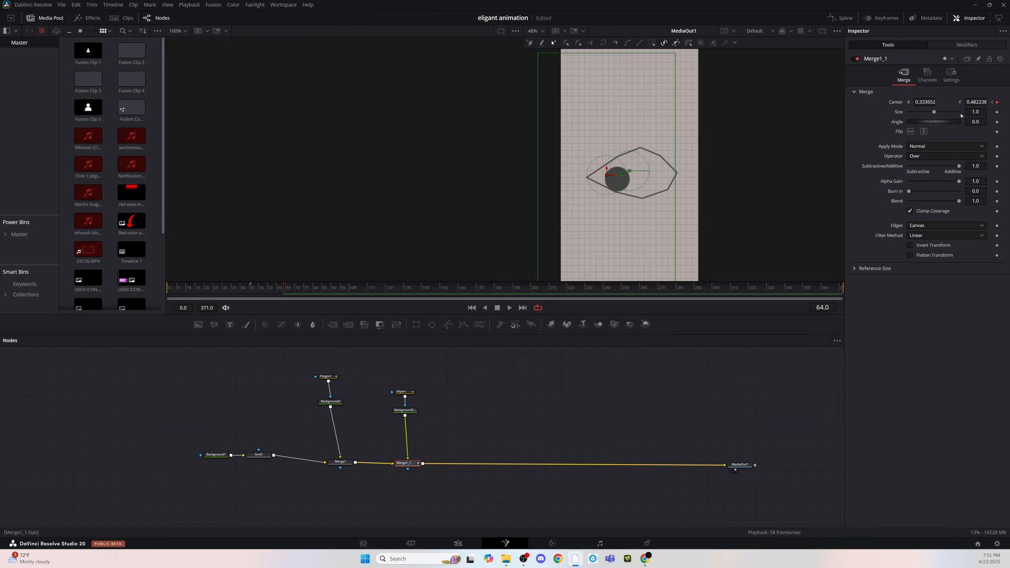
pyautogui.press('Right')
pyautogui.press('Right')
pyautogui.press('Right')
pyautogui.press('Right')
pyautogui.press('Right')
pyautogui.press('Right')
pyautogui.press('Right')
pyautogui.press('Right')
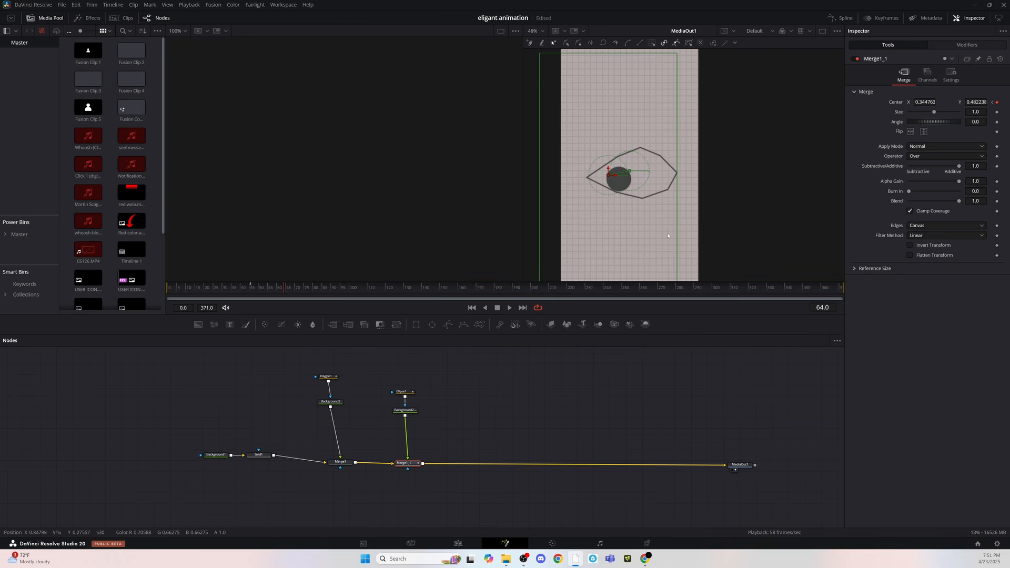
pyautogui.press('Right')
pyautogui.press('Right')
pyautogui.press('Right')
pyautogui.press('Right')
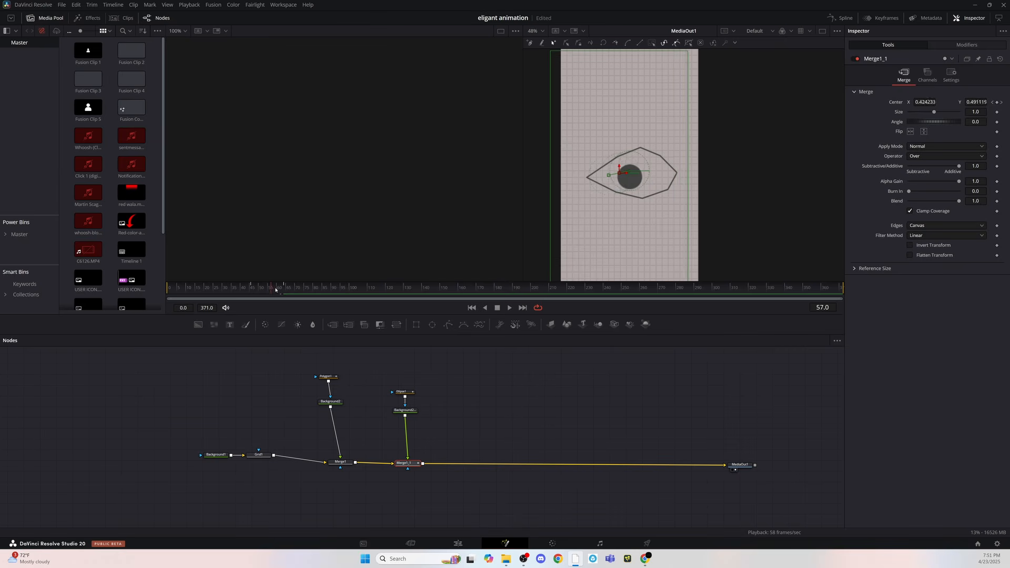
pyautogui.press('[')
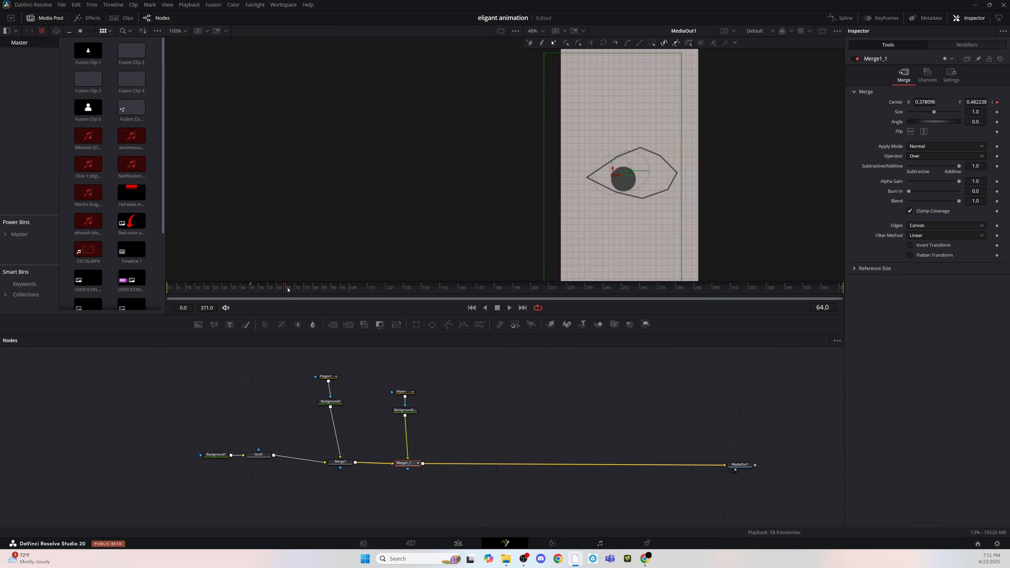
# Preview the pupil's glance and add a keyframe moving it toward the eye's upper-right side.
pyautogui.press('space')
pyautogui.press('space')
pyautogui.moveTo(614, 170); pyautogui.dragTo(643, 158)
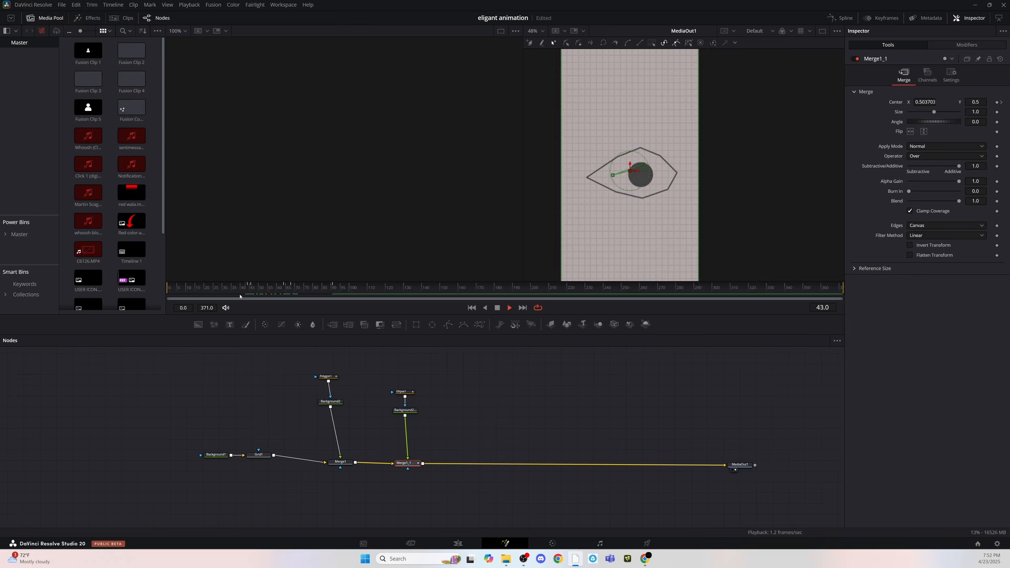
pyautogui.click(296, 297)
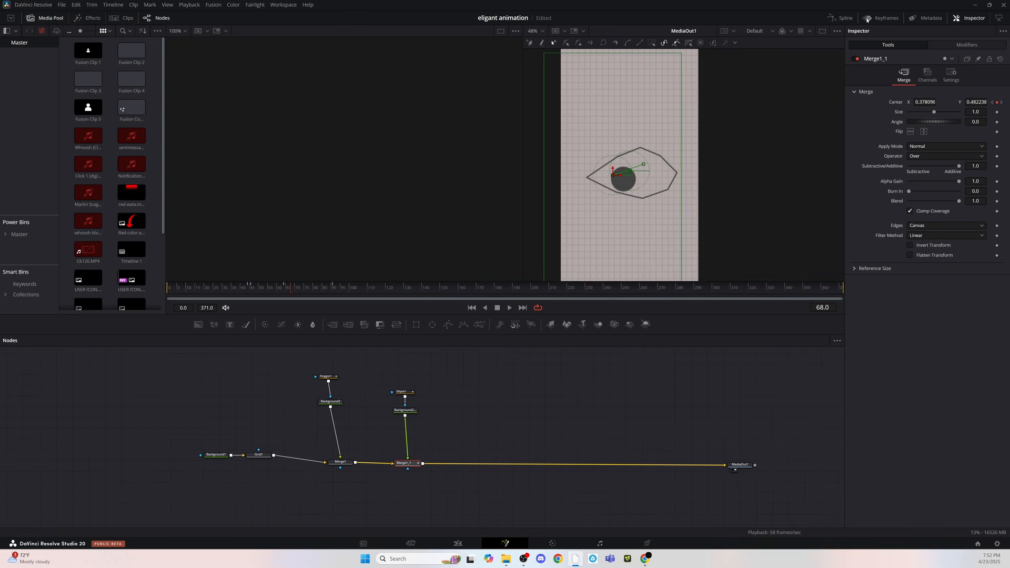
# Retime the Merge1_1 Center path keyframes in the Keyframes editor, placing the last at frame 102, and preview the motion.
pyautogui.click(882, 18)
pyautogui.scroll(8, 613, 376)
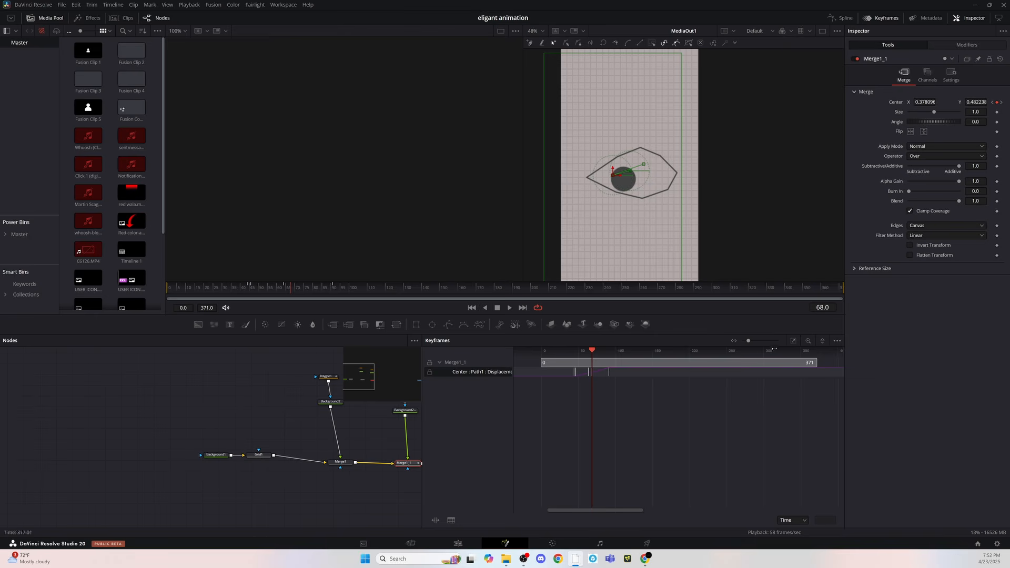
pyautogui.moveTo(581, 510); pyautogui.dragTo(569, 510)
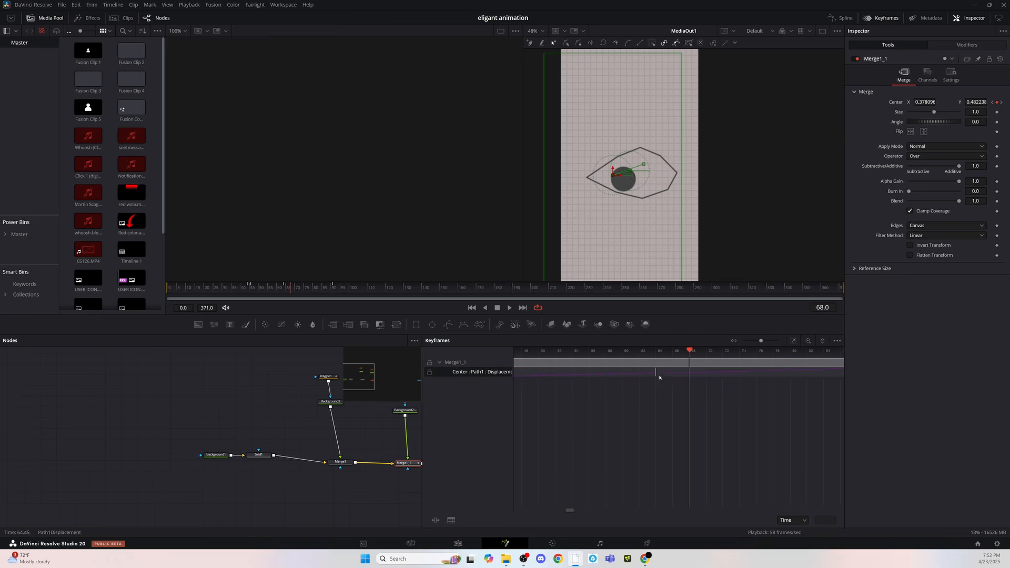
pyautogui.moveTo(655, 371); pyautogui.dragTo(765, 372)
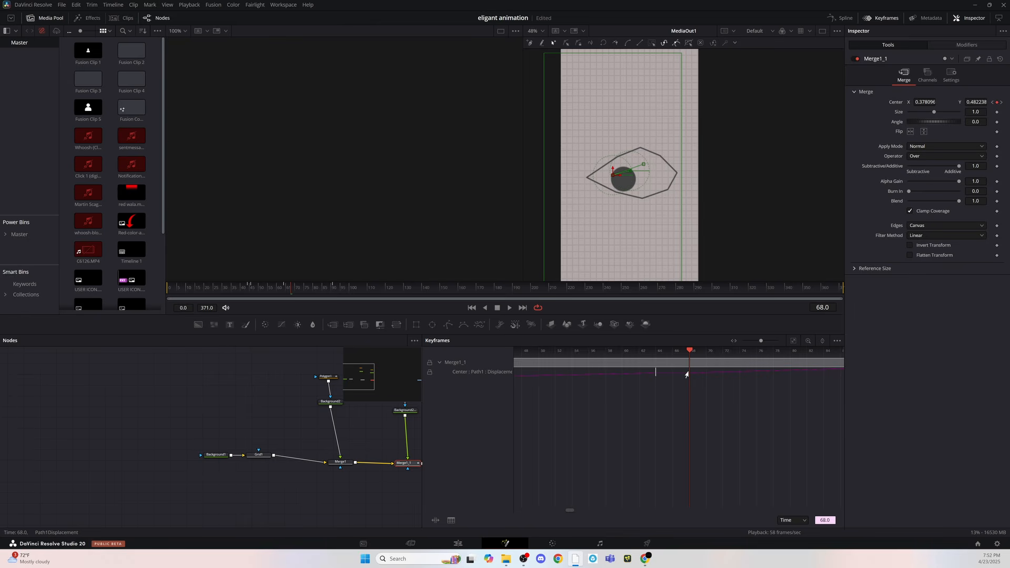
pyautogui.scroll(-5, 766, 381)
pyautogui.press('space')
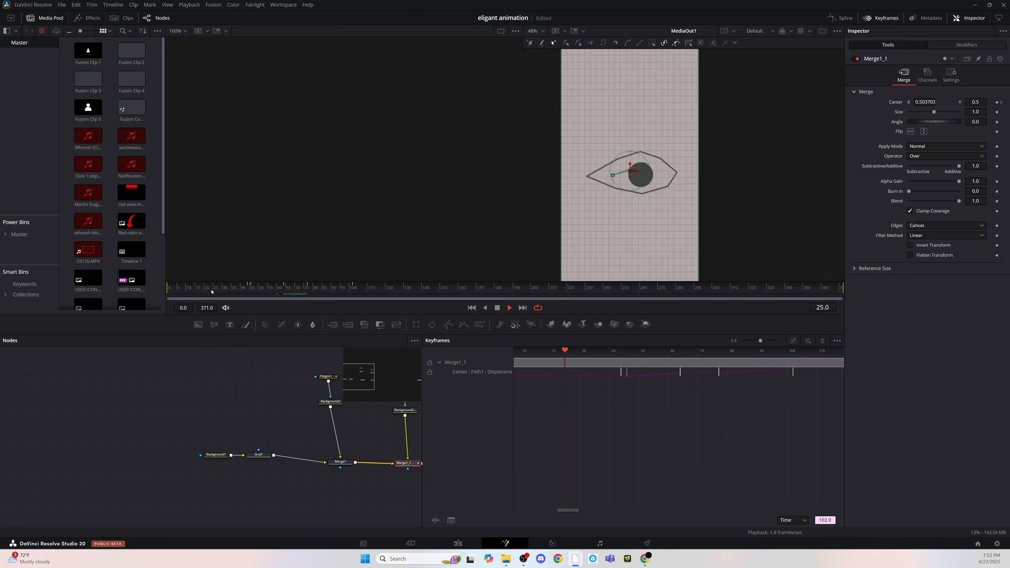
# Review the pupil's glance and move the last two Merge1_1 Center path keyframes to about frames 92 and 117.
pyautogui.press('space')
pyautogui.moveTo(582, 510); pyautogui.dragTo(570, 510)
pyautogui.moveTo(247, 289); pyautogui.dragTo(285, 290)
pyautogui.moveTo(592, 373); pyautogui.dragTo(725, 375)
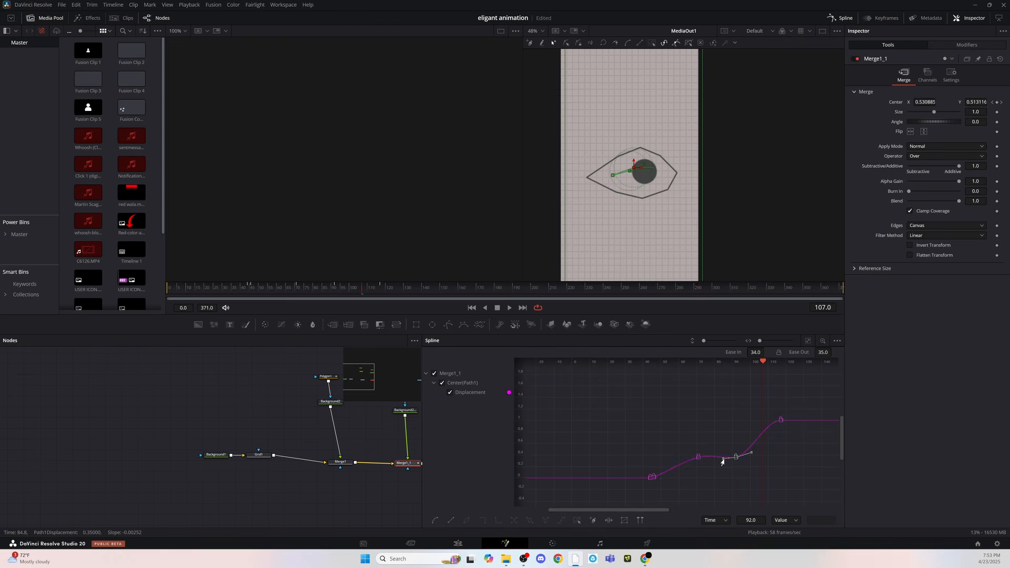
# Smooth the Merge1_1 Displacement curve in the Spline editor, giving the frame 92 keyframe Ease In 34 and Ease Out 39.
pyautogui.moveTo(722, 461); pyautogui.dragTo(707, 457)
pyautogui.hotkey('ctrl', 'a')
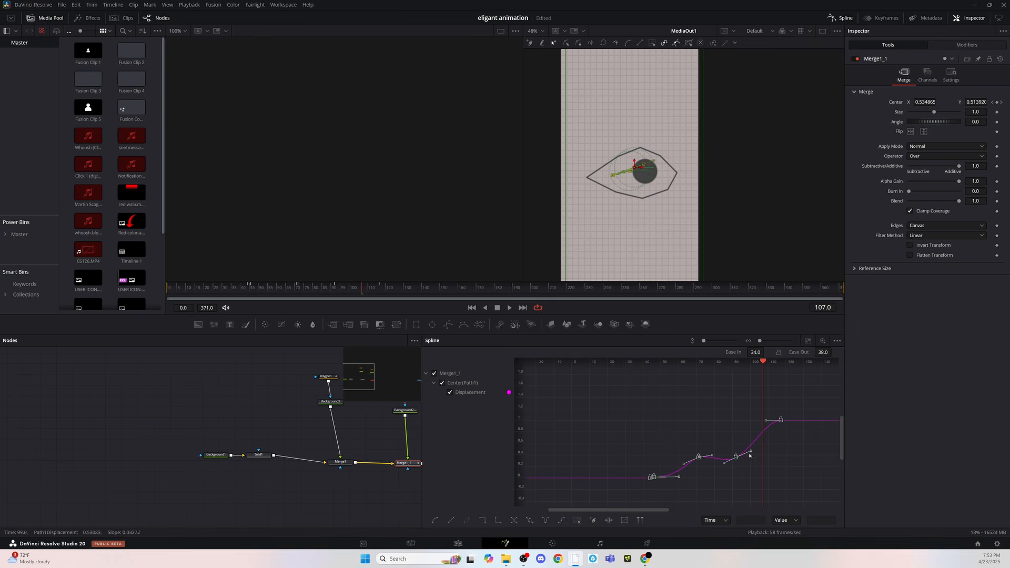
pyautogui.moveTo(750, 455); pyautogui.dragTo(754, 454)
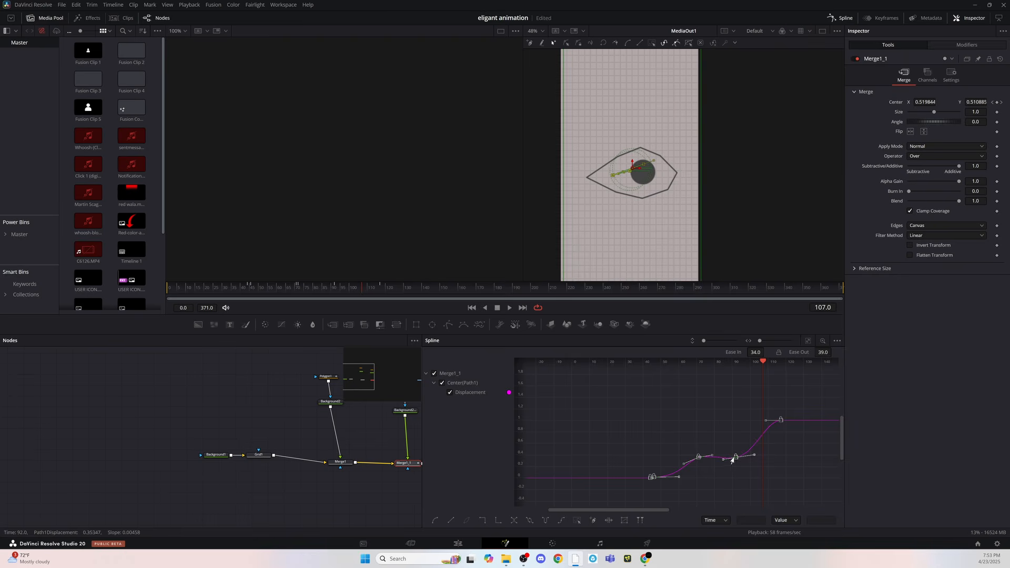
# Preview the eased glance and delay the last two Displacement keyframes to about frames 99 and 127.
pyautogui.moveTo(764, 368); pyautogui.dragTo(596, 510)
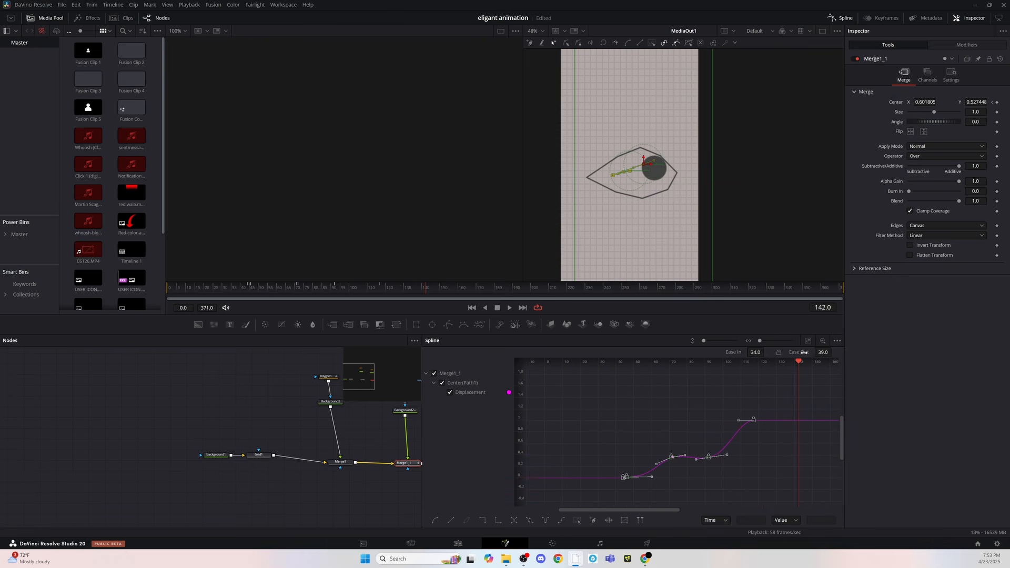
pyautogui.click(647, 361)
pyautogui.press('space')
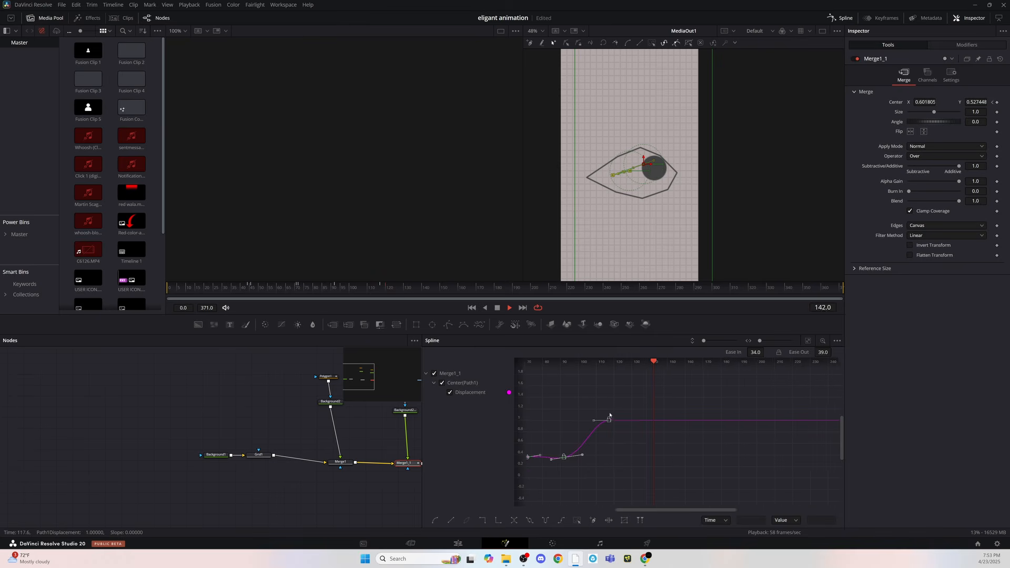
pyautogui.press('space')
pyautogui.moveTo(626, 370); pyautogui.dragTo(597, 379)
pyautogui.moveTo(606, 420); pyautogui.dragTo(624, 421)
pyautogui.moveTo(598, 362); pyautogui.dragTo(522, 377)
pyautogui.moveTo(658, 510); pyautogui.dragTo(618, 510)
pyautogui.moveTo(661, 457); pyautogui.dragTo(674, 458)
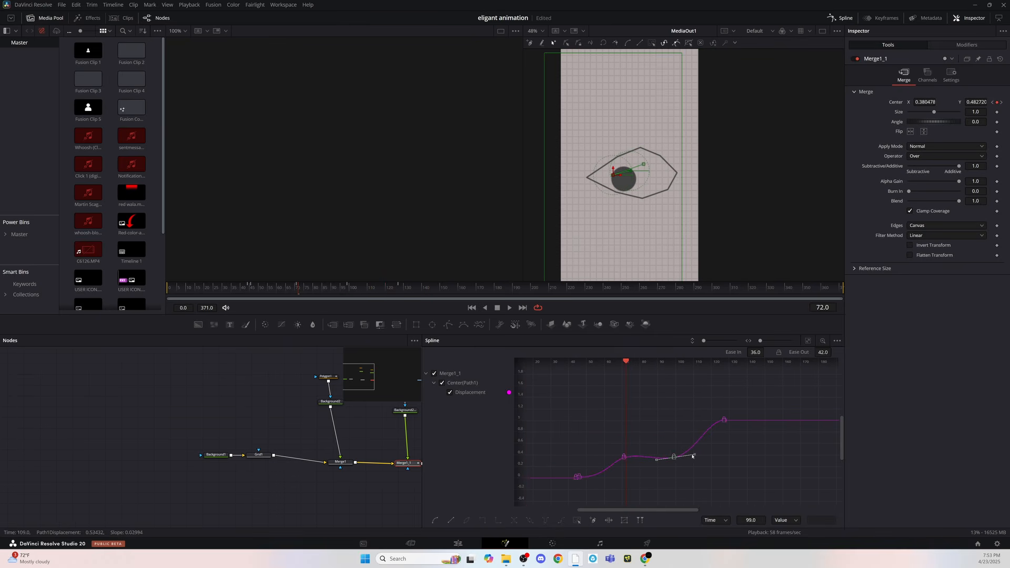
# Delete the extra point just before the frame 99 Displacement keyframe and replay the pupil's motion.
pyautogui.click(660, 459)
pyautogui.press('Delete')
pyautogui.moveTo(625, 362); pyautogui.dragTo(557, 368)
pyautogui.press('space')
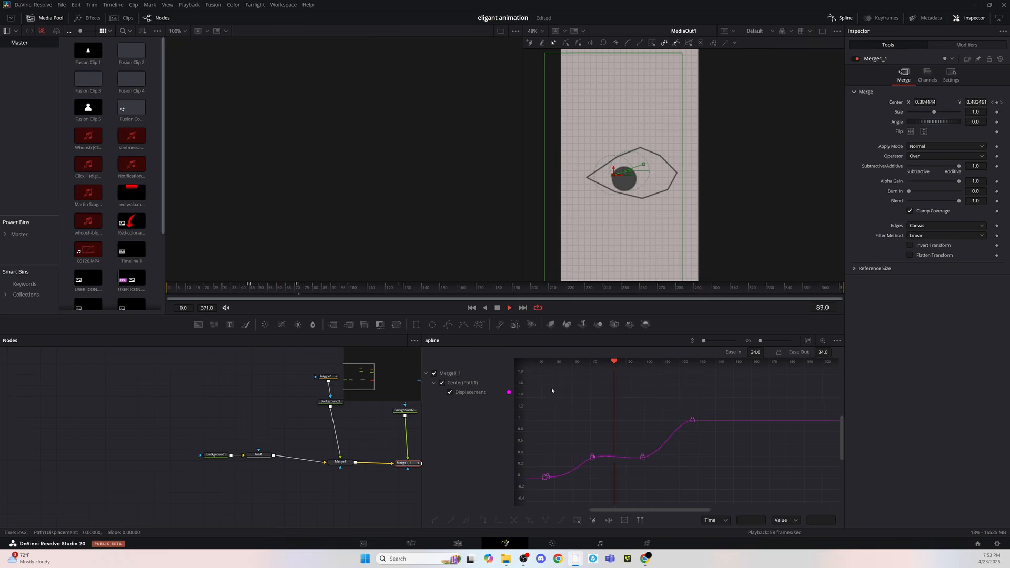
pyautogui.moveTo(650, 362); pyautogui.dragTo(618, 362)
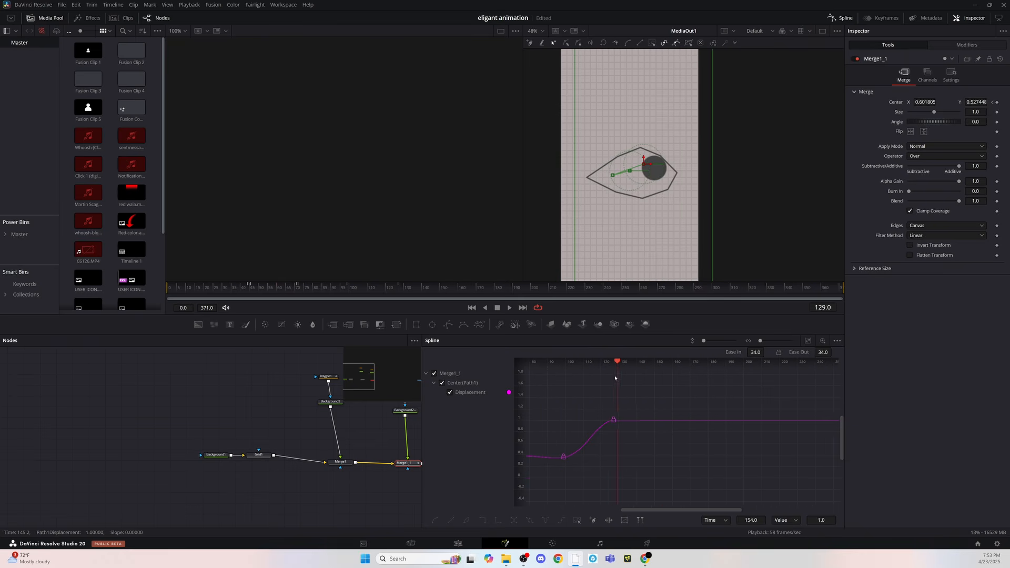
# Select all the Displacement keyframes and set their easing to Ease In 43 and Ease Out 59.
pyautogui.moveTo(613, 423); pyautogui.dragTo(594, 422)
pyautogui.moveTo(645, 510); pyautogui.dragTo(587, 510)
pyautogui.moveTo(778, 408); pyautogui.dragTo(600, 486)
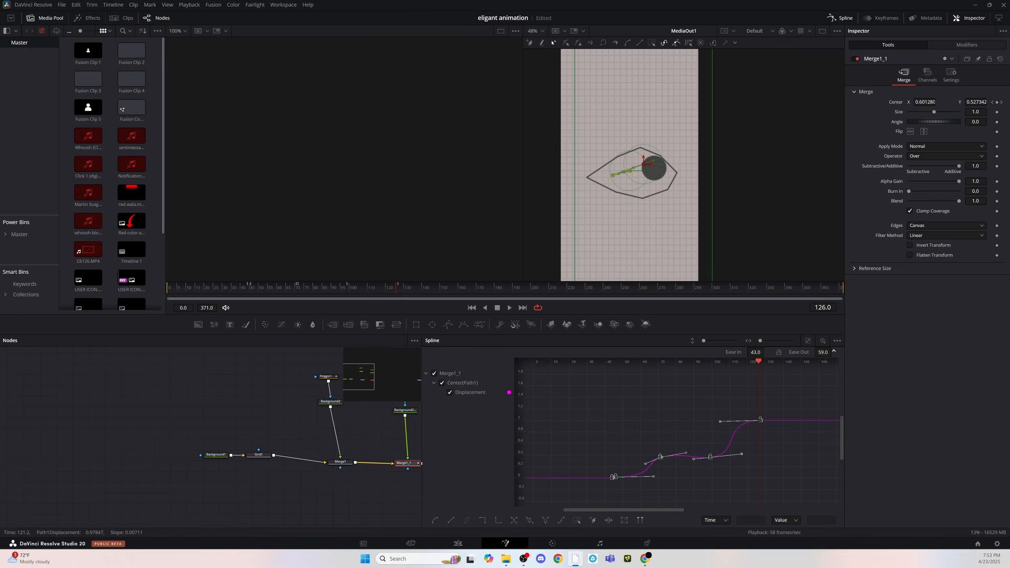
# Add a point at frame 92 on the Displacement curve and fine-tune the dip before the frame 99 keyframe.
pyautogui.click(696, 460)
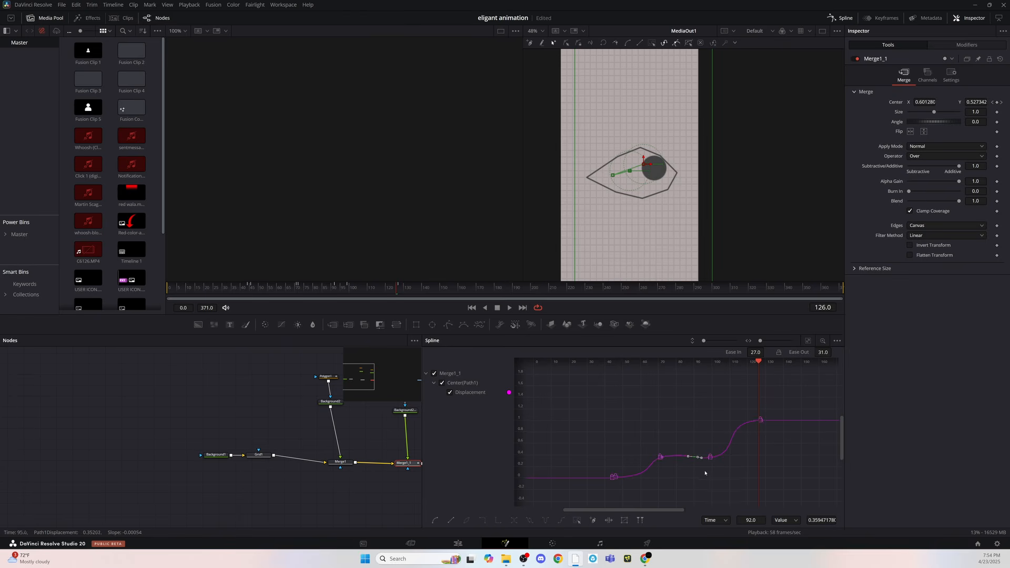
pyautogui.click(709, 458)
pyautogui.moveTo(695, 460); pyautogui.dragTo(698, 464)
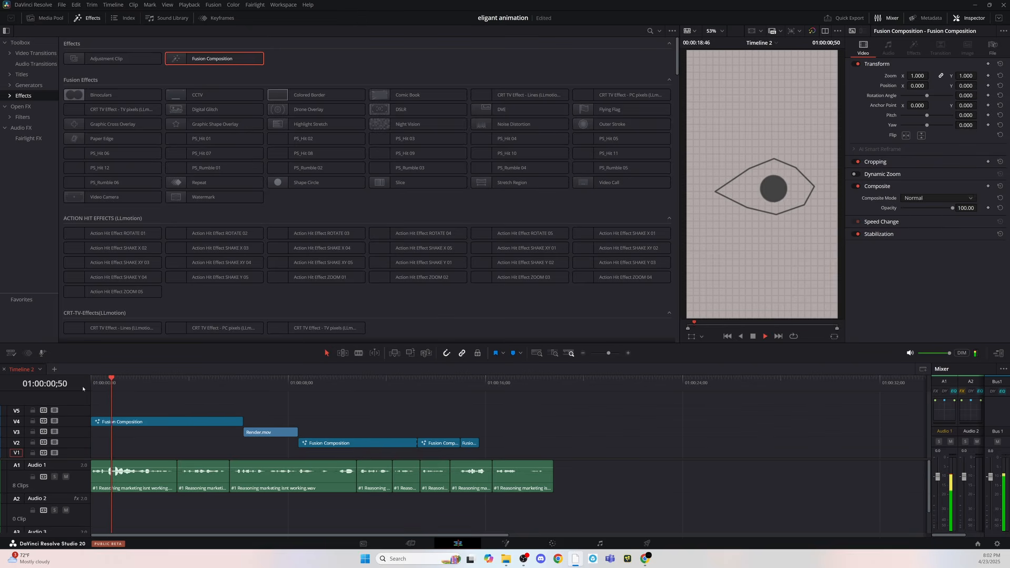
# Play the eye composition against the audio on the Edit page timeline and return to the Fusion page.
pyautogui.press('space')
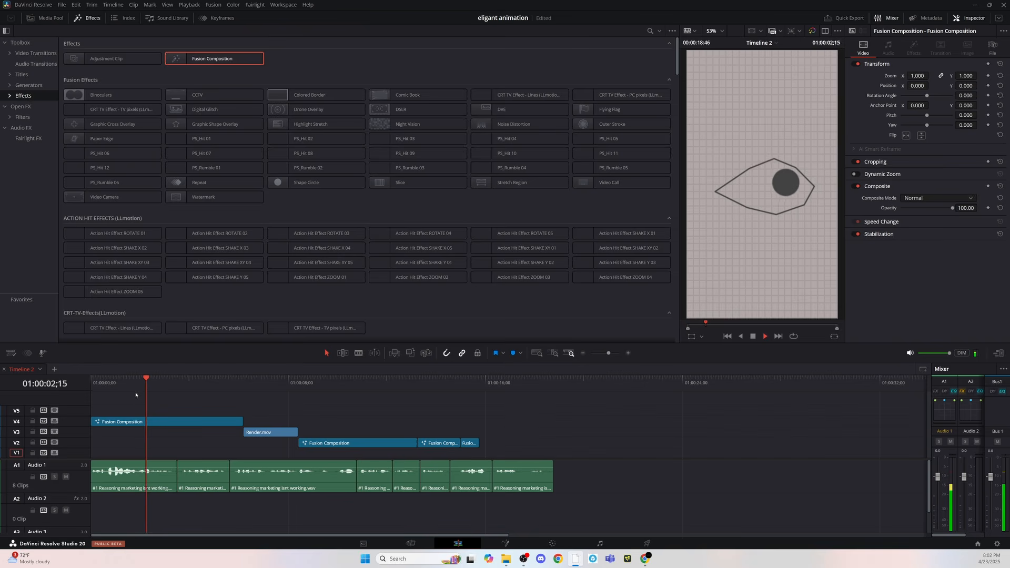
pyautogui.press('space')
pyautogui.click(518, 544)
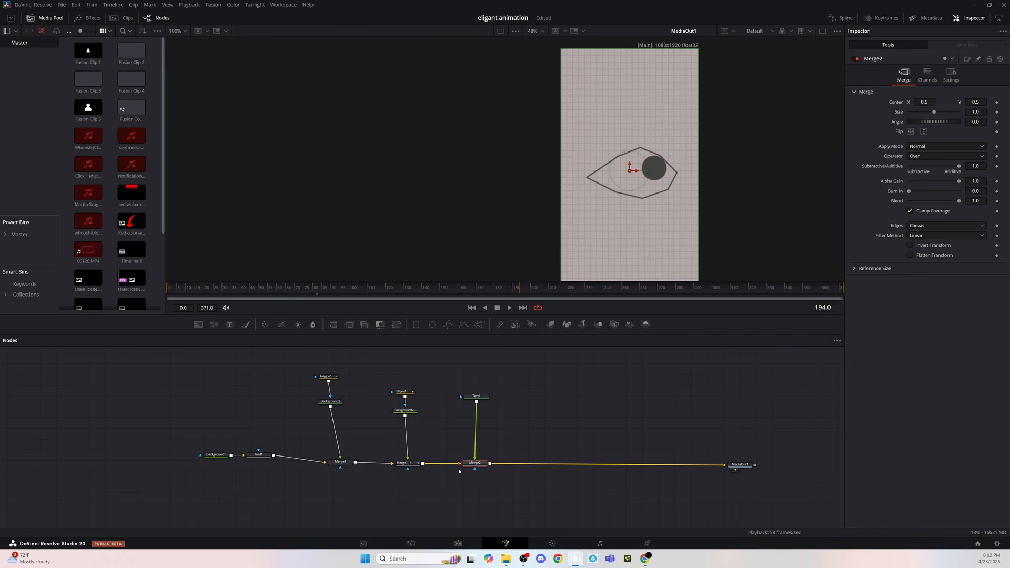
# Enter "Broad" as the Text1 wording and place it below the eye's left corner.
pyautogui.click(866, 149)
pyautogui.write('Braod')
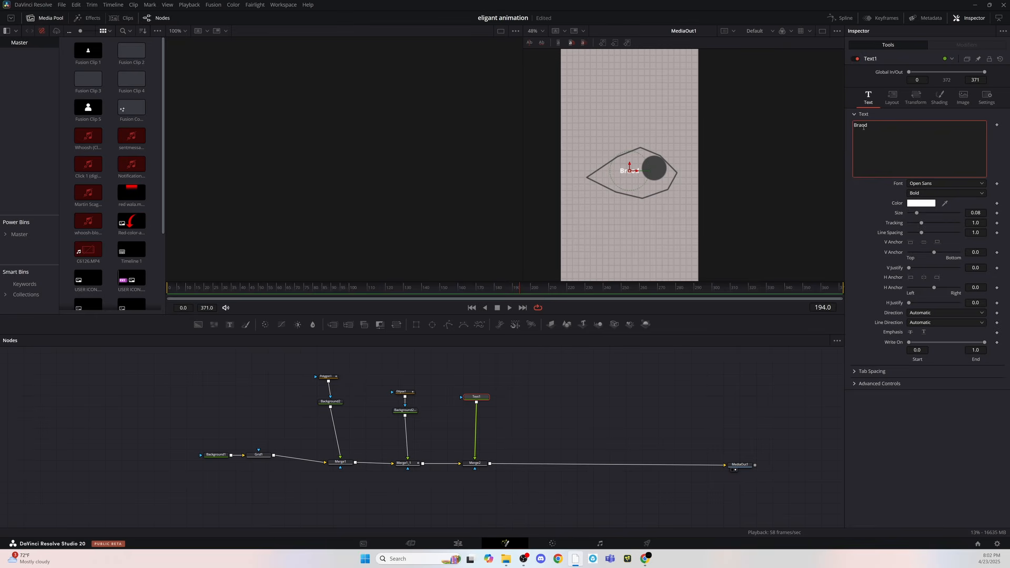
pyautogui.press('BackSpace')
pyautogui.press('BackSpace')
pyautogui.press('BackSpace')
pyautogui.write('oad')
pyautogui.moveTo(640, 170); pyautogui.dragTo(599, 199)
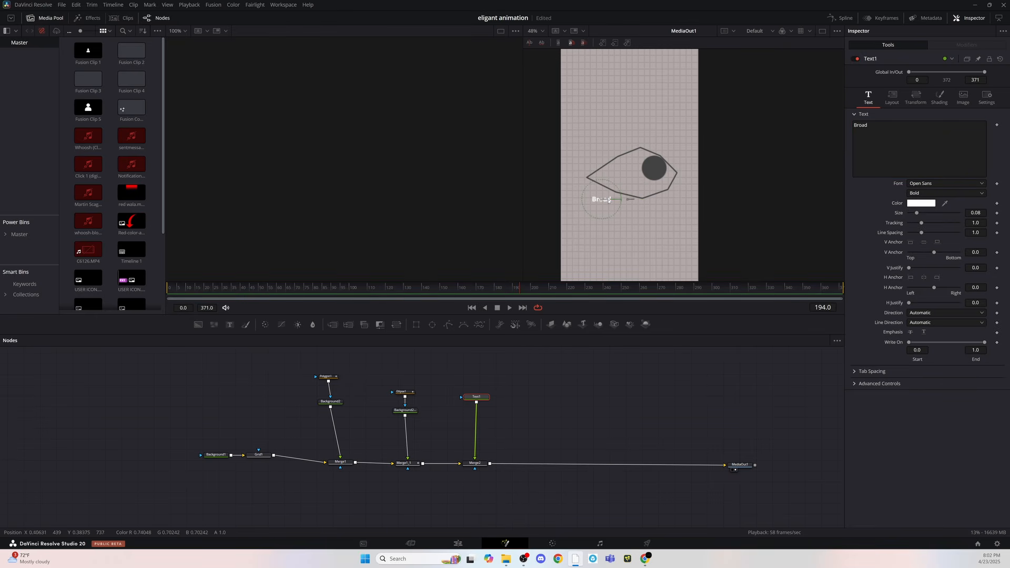
# Duplicate the Broad text node and change the copy's wording to "Not Specific".
pyautogui.hotkey('ctrl', 'c')
pyautogui.hotkey('ctrl', 'v')
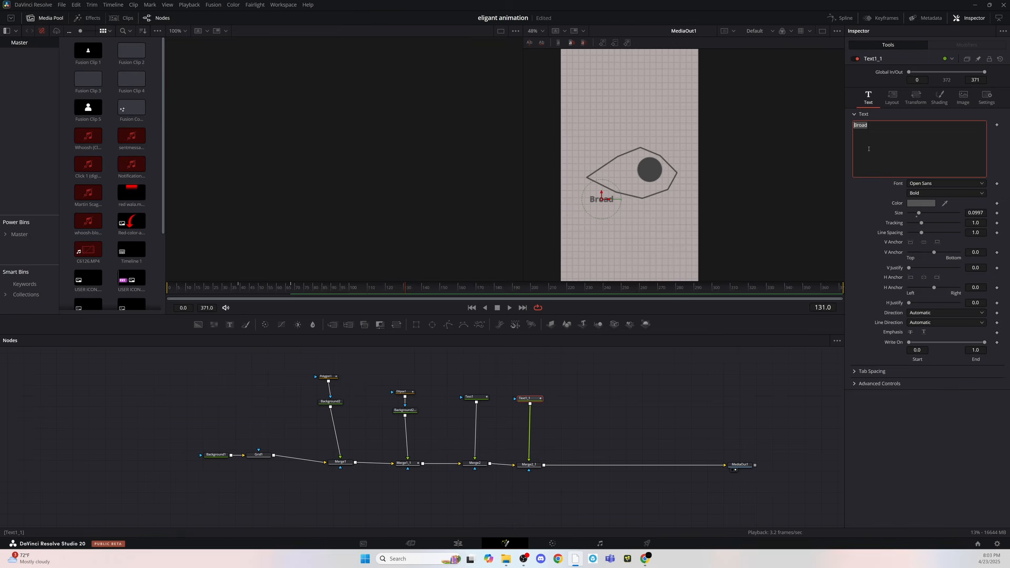
pyautogui.click(337, 298)
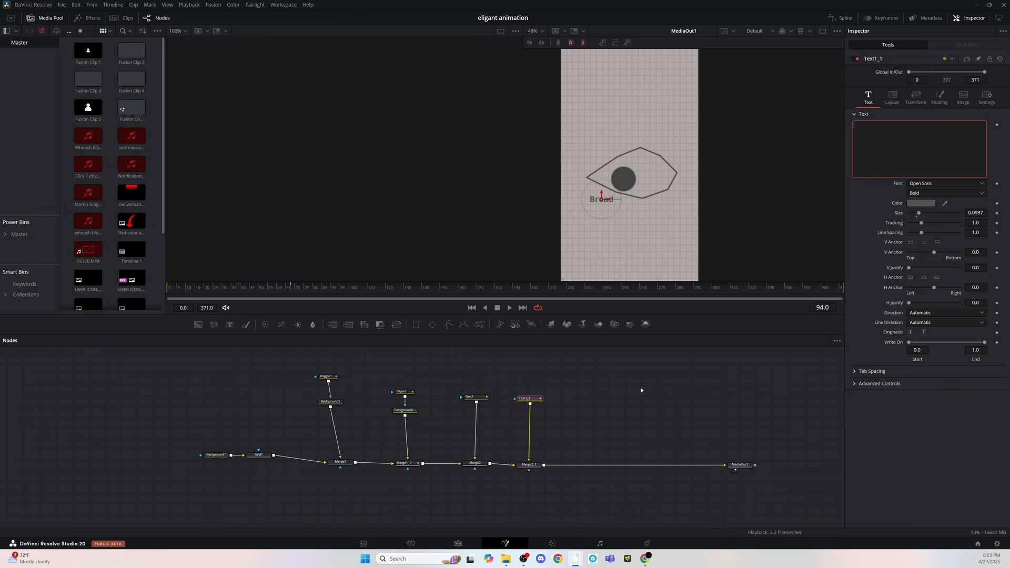
pyautogui.write('Specific')
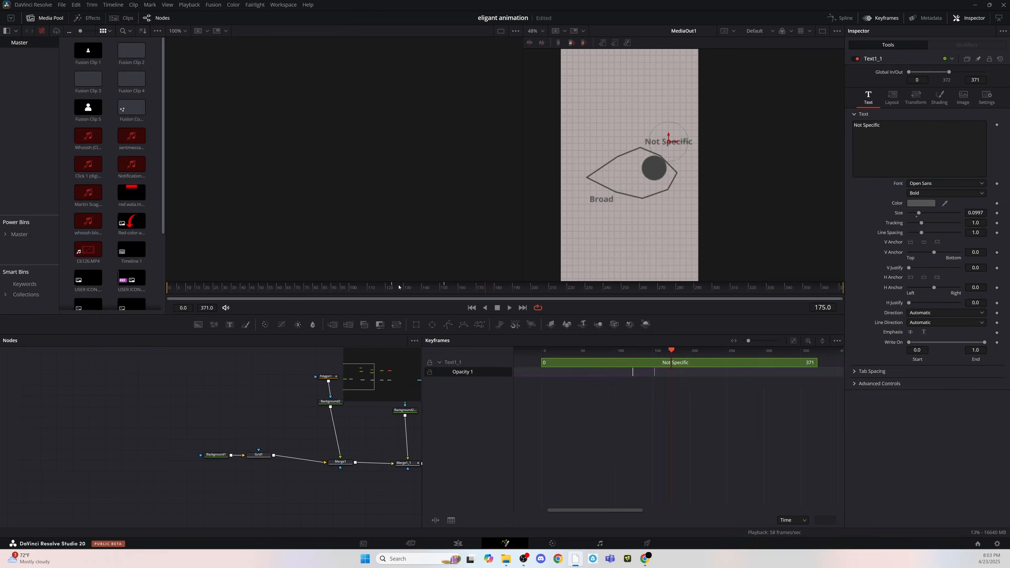
# Play the composition from the start to check when the text labels fade in against the pupil's movement.
pyautogui.moveTo(398, 287); pyautogui.dragTo(154, 289)
pyautogui.press('space')
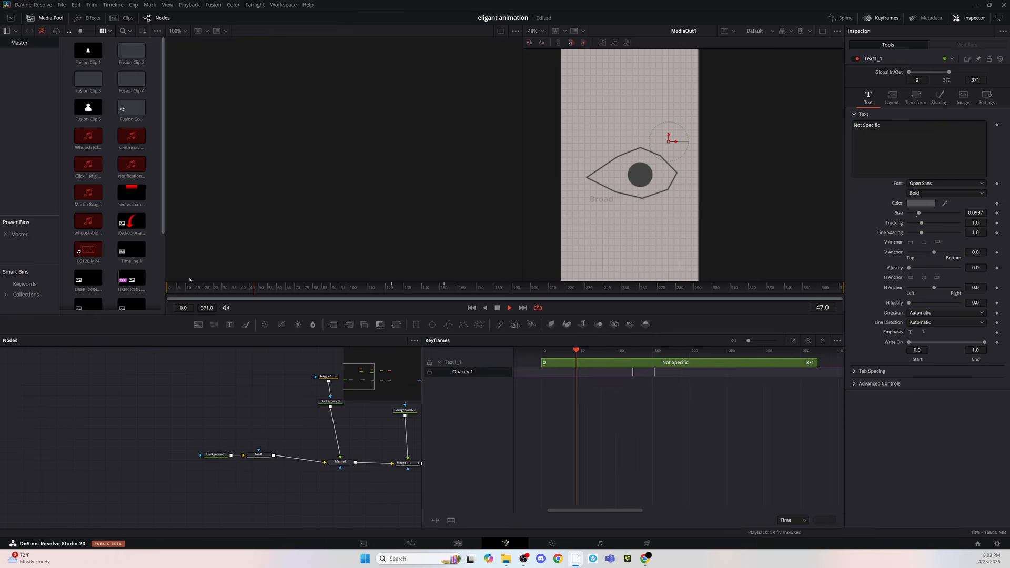
pyautogui.click(284, 291)
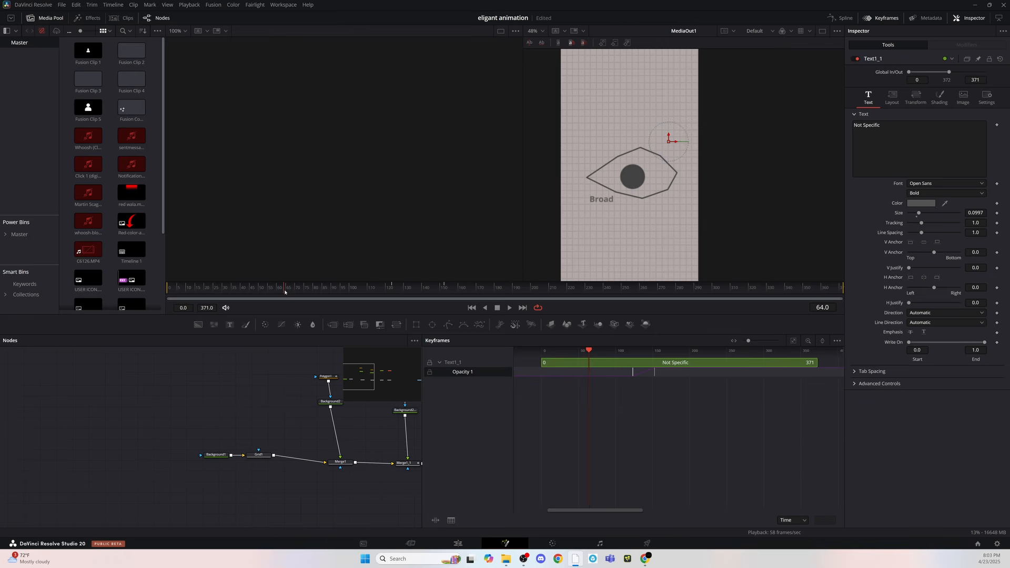
# Open the Broad text's Opacity keyframes and shift them to about frames 55 and 84.
pyautogui.click(879, 17)
pyautogui.click(474, 406)
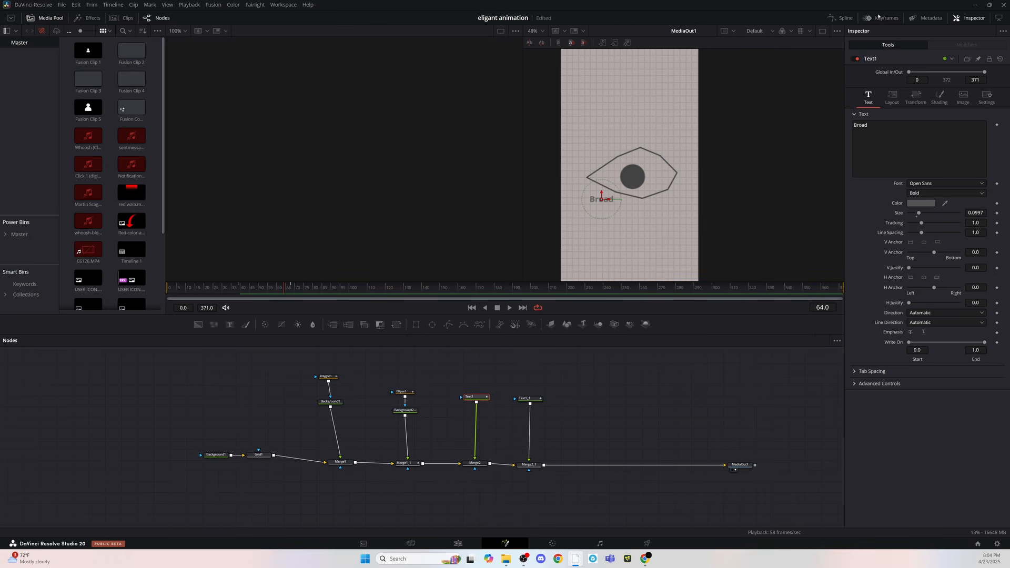
pyautogui.click(881, 18)
pyautogui.doubleClick(605, 365)
pyautogui.moveTo(602, 373); pyautogui.dragTo(608, 376)
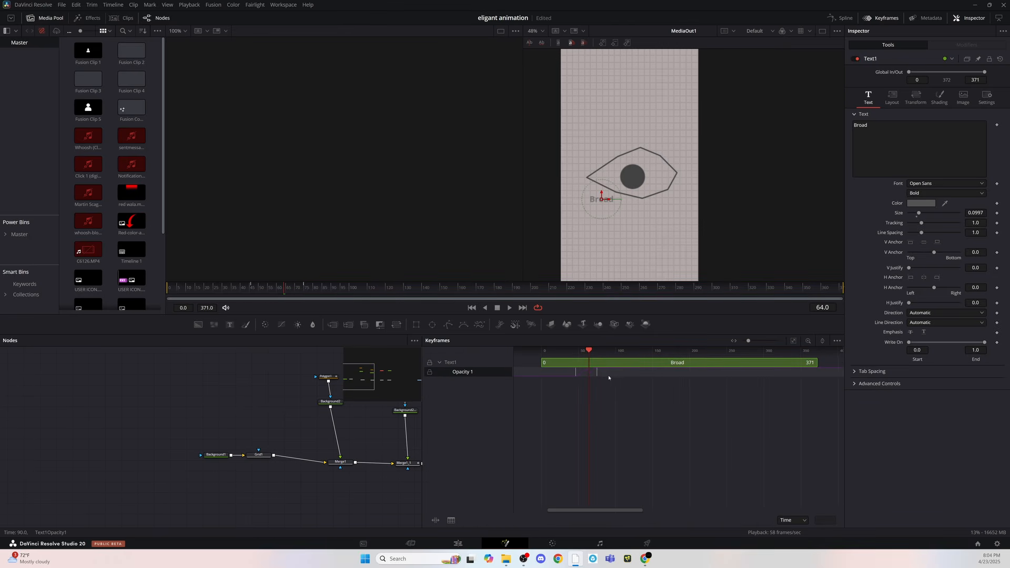
# Preview the Broad label's fade, push its Opacity keyframes slightly later, and replay it.
pyautogui.click(242, 290)
pyautogui.press('space')
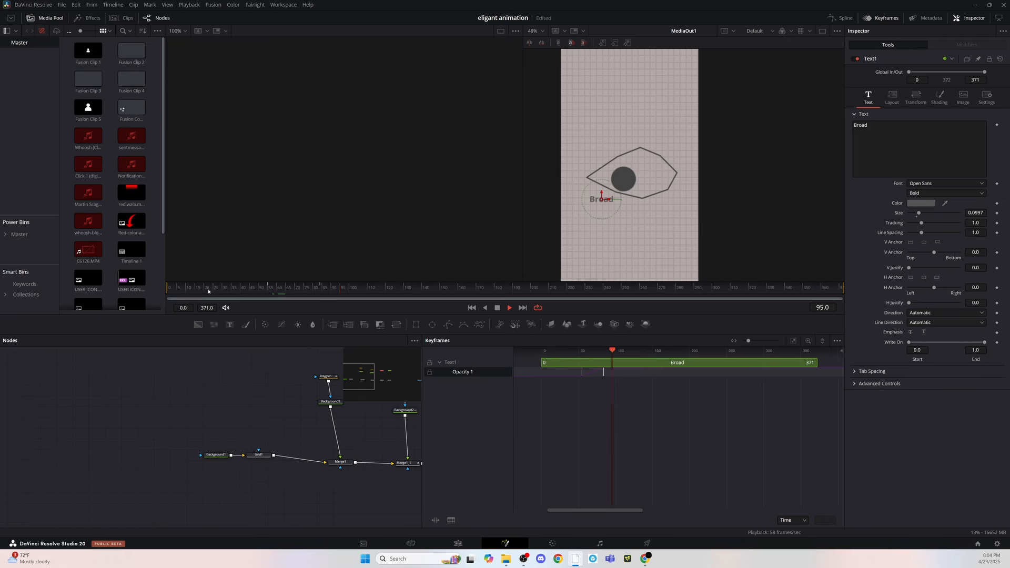
pyautogui.press('space')
pyautogui.moveTo(604, 372); pyautogui.dragTo(609, 372)
pyautogui.moveTo(389, 290); pyautogui.dragTo(273, 291)
pyautogui.press('space')
pyautogui.press('space')
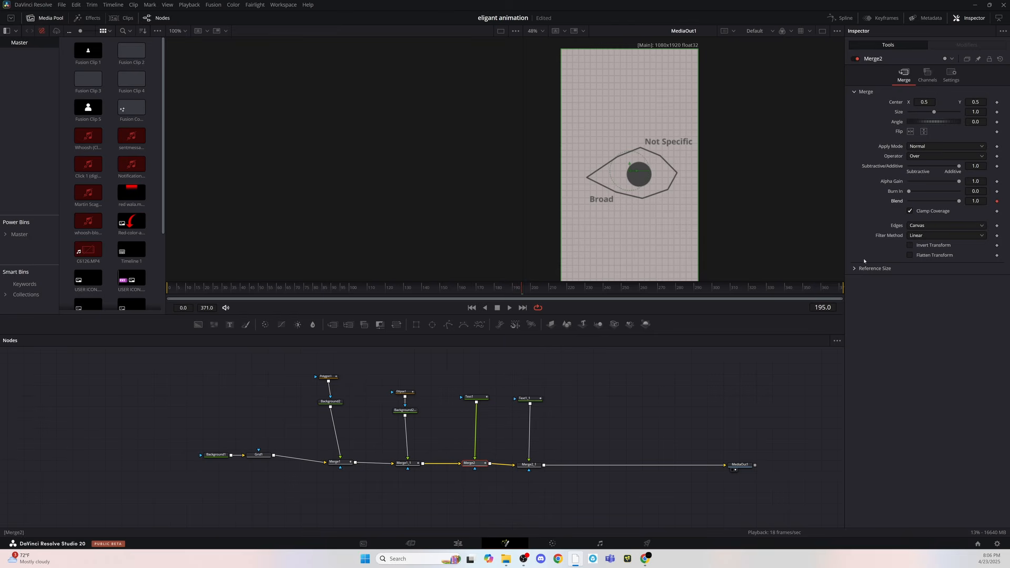
# Fade out the Broad label with a Merge2 Blend of 0.0, and reinsert Merge2_1 with the same fade beneath the Not Specific text.
pyautogui.moveTo(959, 201); pyautogui.dragTo(909, 201)
pyautogui.moveTo(517, 291); pyautogui.dragTo(503, 291)
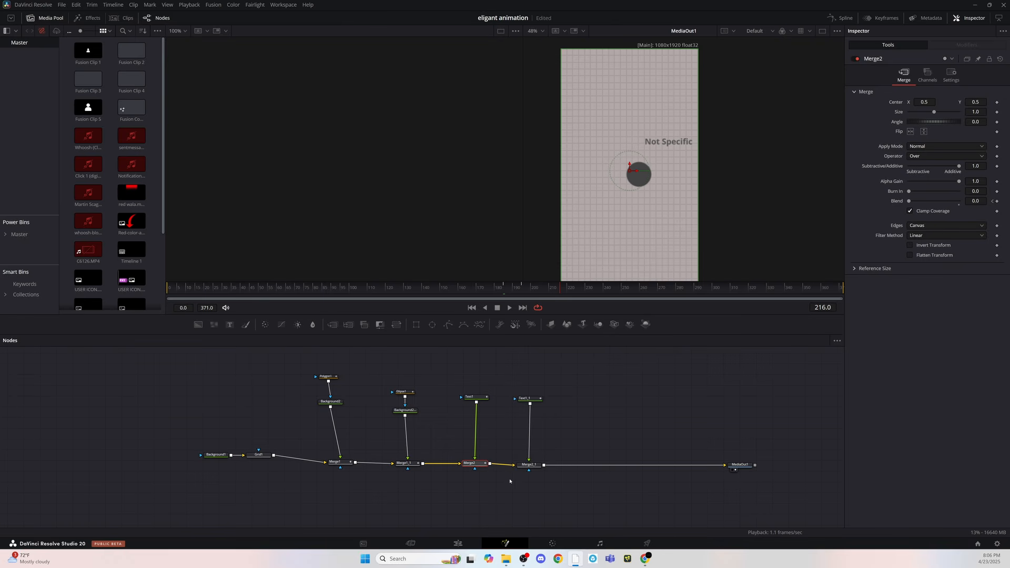
pyautogui.click(528, 465)
pyautogui.moveTo(529, 465); pyautogui.dragTo(562, 401)
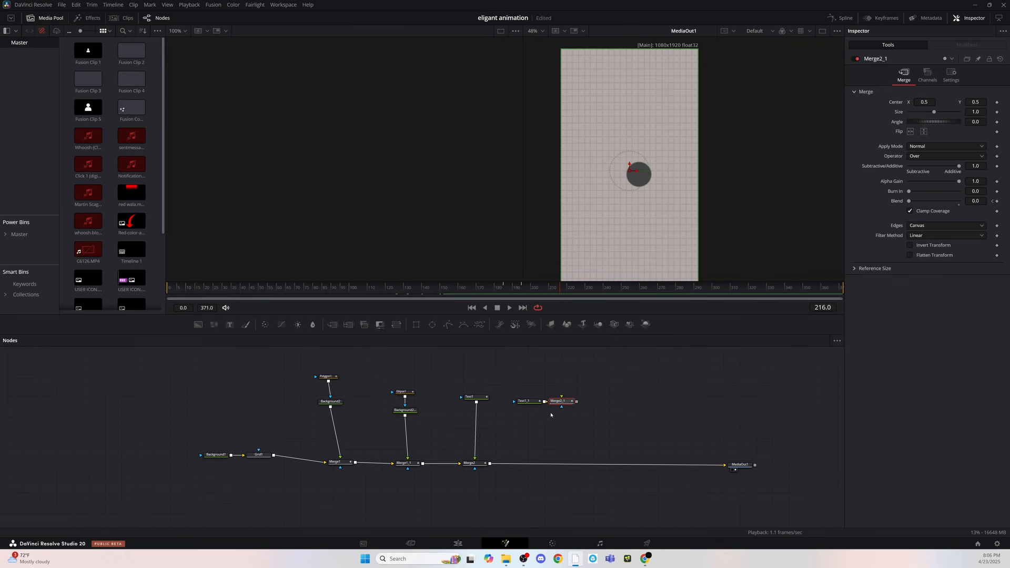
pyautogui.moveTo(560, 402); pyautogui.dragTo(529, 458)
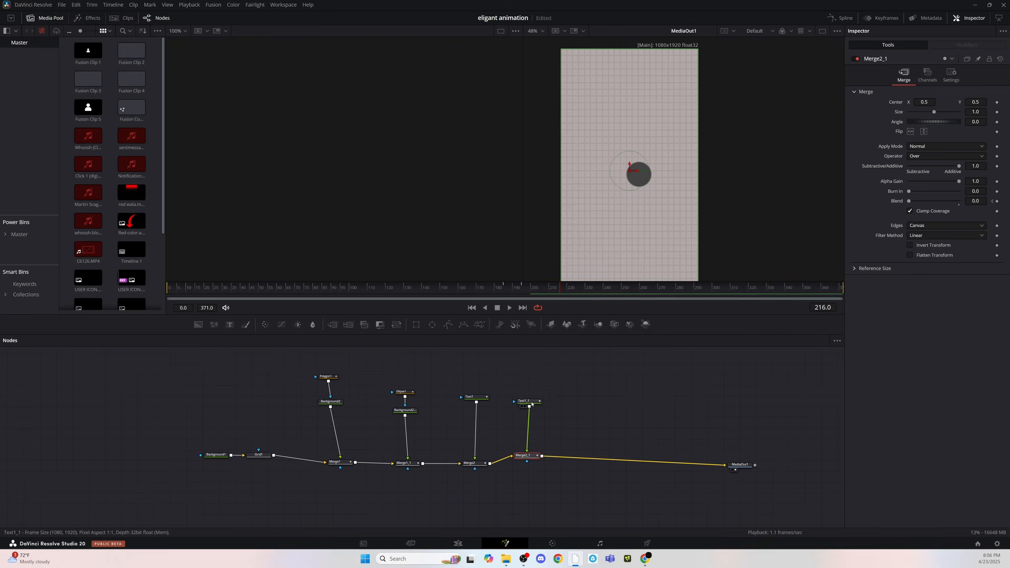
pyautogui.click(531, 402)
pyautogui.click(345, 293)
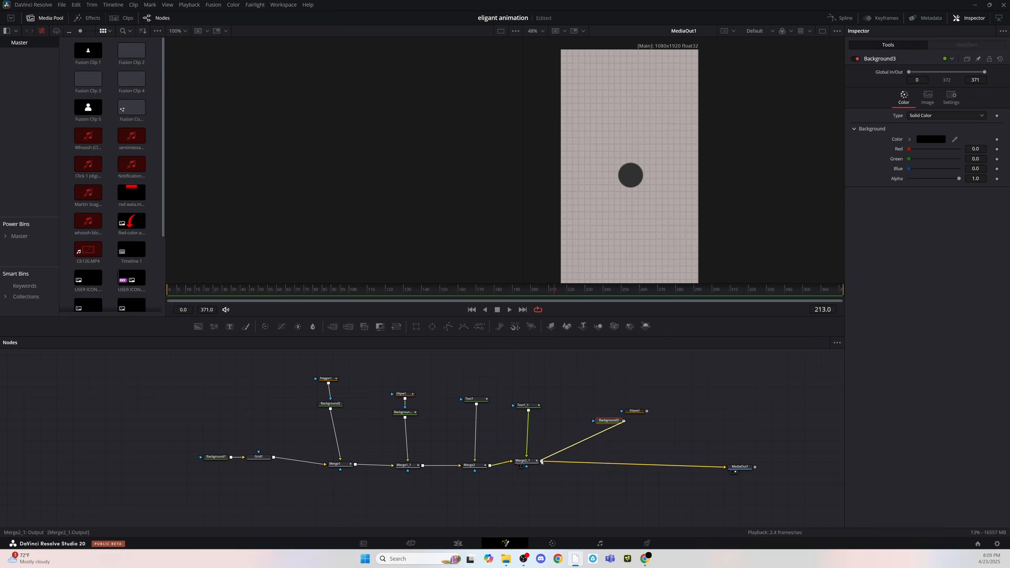
# Merge Background3 into the chain after Merge2_1 and mask it with Ellipse2.
pyautogui.moveTo(541, 462); pyautogui.dragTo(541, 462)
pyautogui.moveTo(634, 411); pyautogui.dragTo(610, 421)
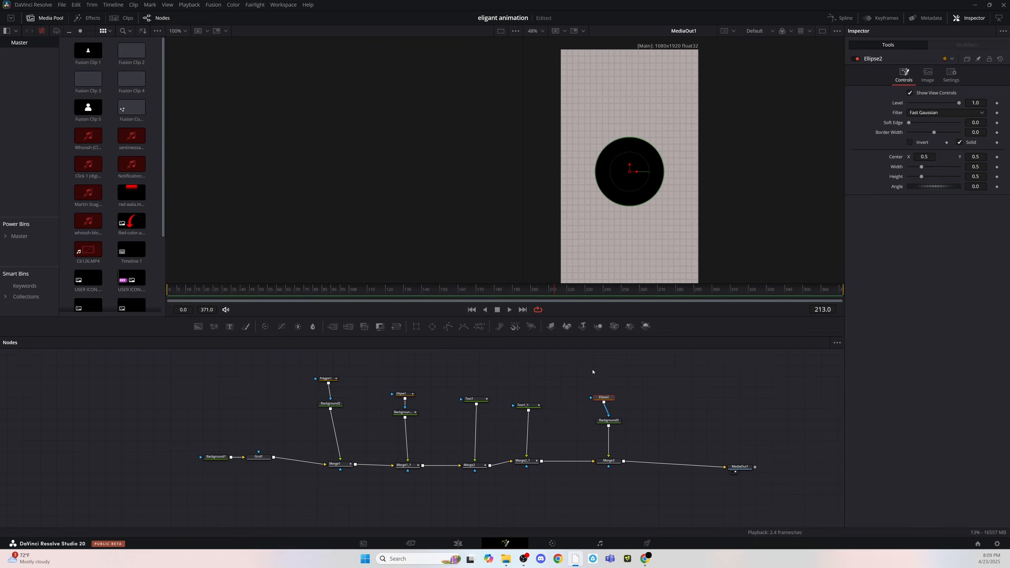
# Turn Ellipse2 into an unfilled ring with Border Width 0.0038 and centre it around the pupil at X 0.505736, Y 0.485468.
pyautogui.click(959, 142)
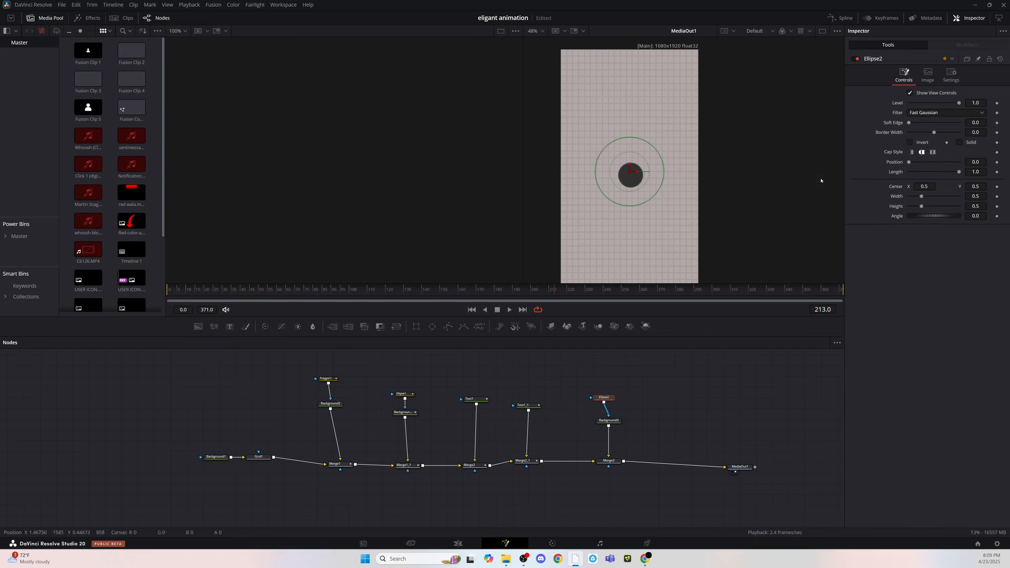
pyautogui.moveTo(908, 122); pyautogui.dragTo(911, 122)
pyautogui.hotkey('ctrl', 'z')
pyautogui.moveTo(970, 132); pyautogui.dragTo(973, 132)
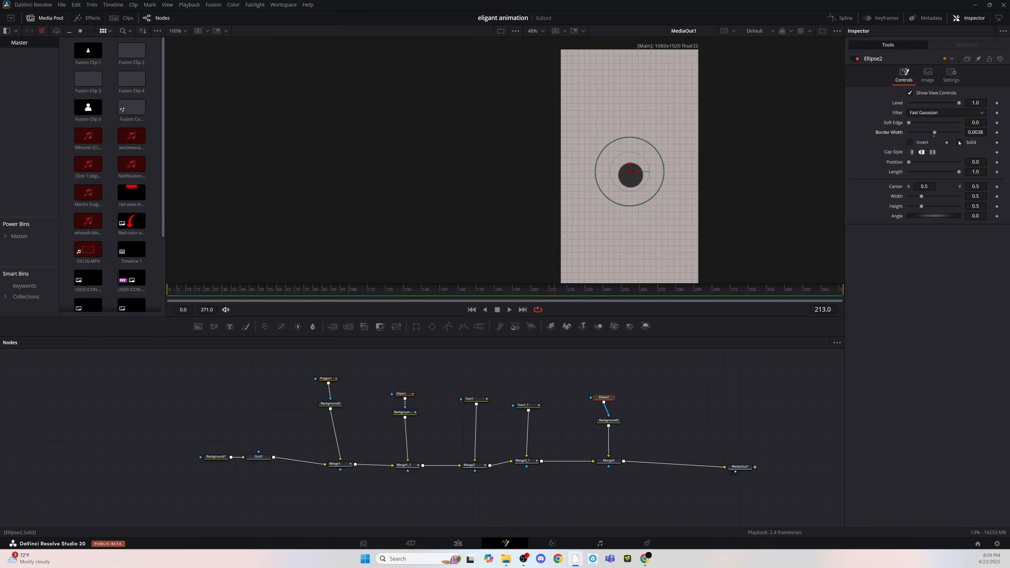
pyautogui.moveTo(630, 169); pyautogui.dragTo(637, 176)
pyautogui.click(646, 430)
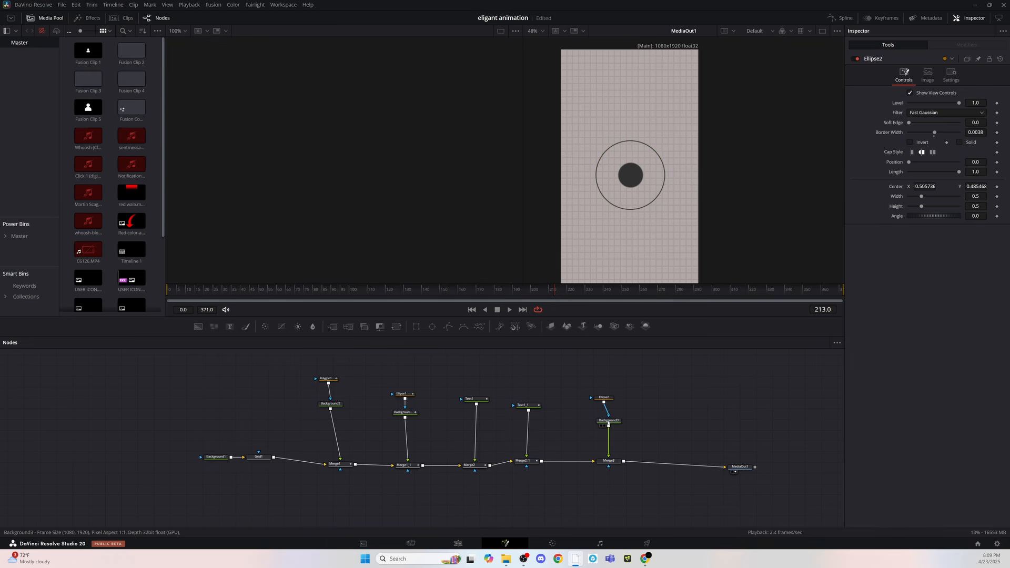
# Change the Background3 ring's colour from black to a dark grey.
pyautogui.click(613, 420)
pyautogui.click(931, 139)
pyautogui.moveTo(684, 351)
pyautogui.mouseDown()
pyautogui.moveTo(684, 322)
pyautogui.moveTo(682, 341)
pyautogui.mouseUp()
pyautogui.click(673, 416)
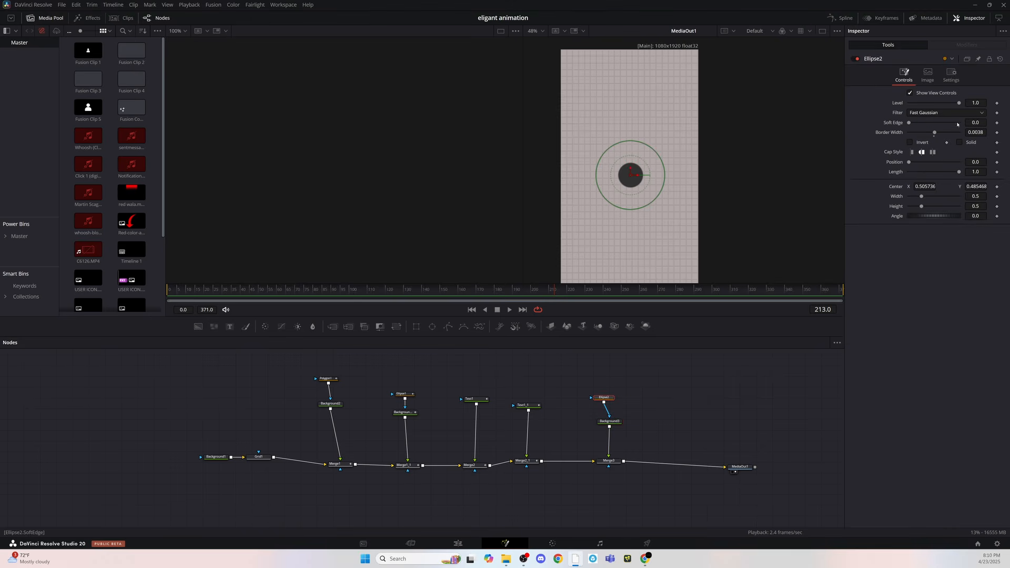
# Try out the Ellipse2 ring's Position and Length, and set its Length to 0.0.
pyautogui.moveTo(909, 162); pyautogui.dragTo(913, 164)
pyautogui.click(926, 172)
pyautogui.click(755, 368)
pyautogui.hotkey('alt', 'Tab')
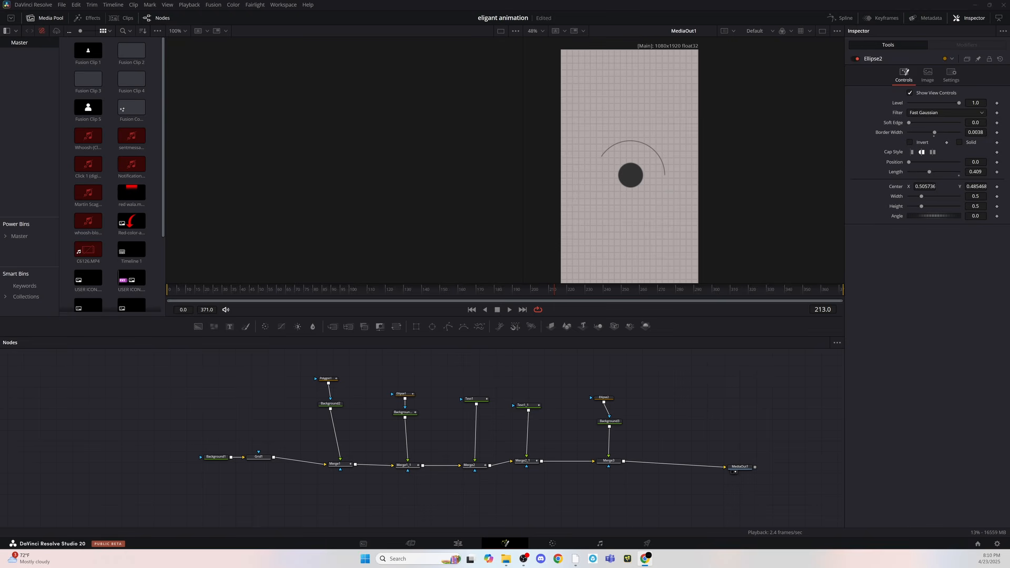
pyautogui.moveTo(929, 172); pyautogui.dragTo(912, 172)
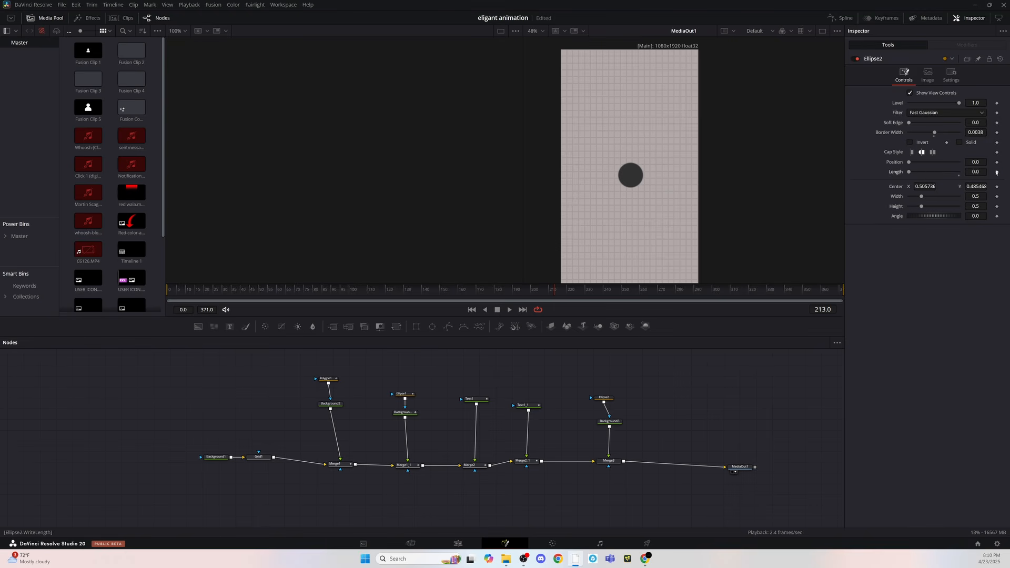
# Increase the Ellipse2 ring's Length from zero to draw a partial arc around the pupil.
pyautogui.moveTo(908, 172); pyautogui.dragTo(929, 173)
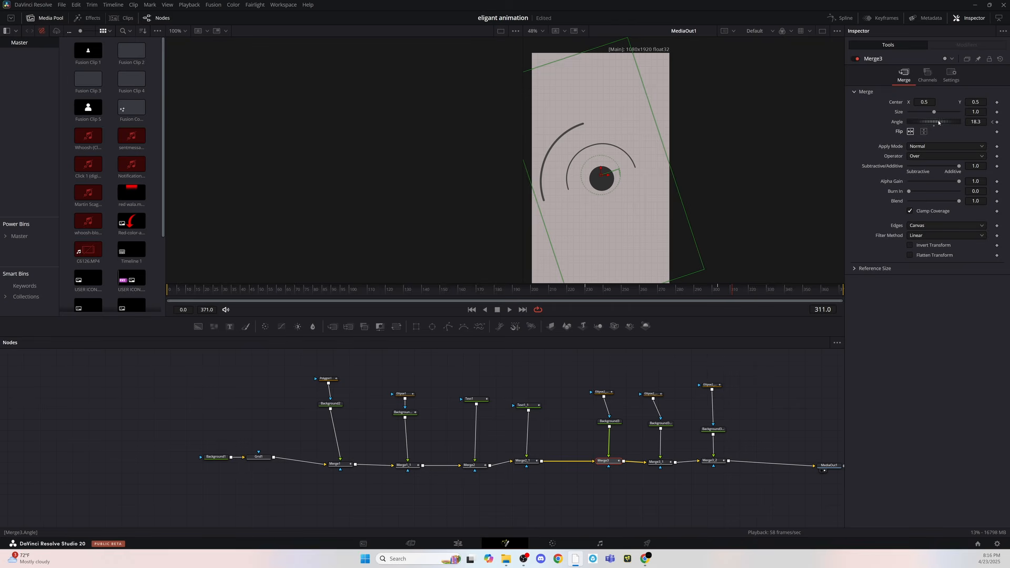
# Switch Merge3's flip from horizontal to vertical.
pyautogui.moveTo(617, 175); pyautogui.dragTo(618, 188)
pyautogui.moveTo(975, 102); pyautogui.dragTo(967, 102)
pyautogui.hotkey('ctrl', 'z')
pyautogui.click(910, 132)
# Set Merge3's Angle to -73.5 at frame 230 and play back the arc's rotation.
pyautogui.click(587, 293)
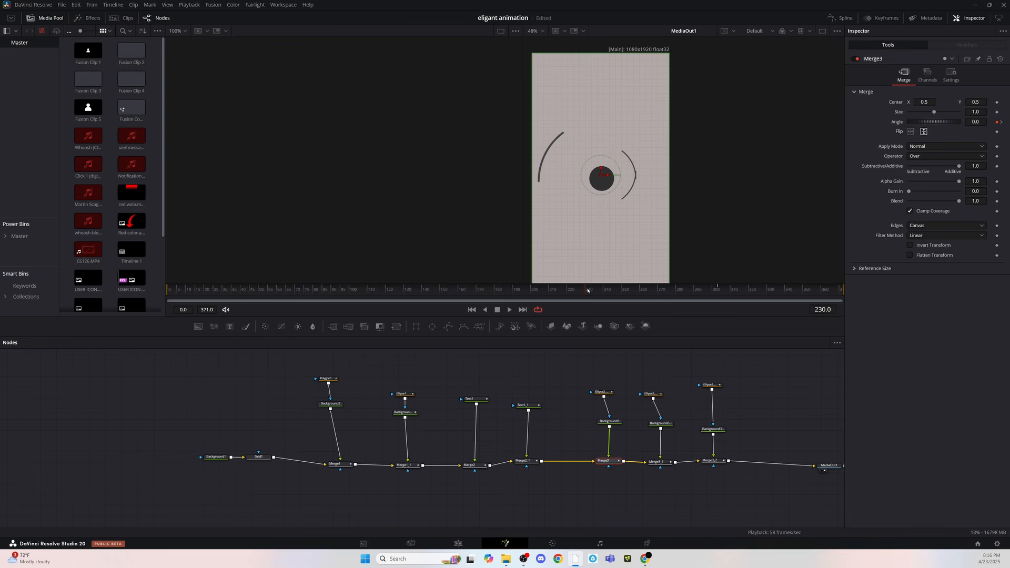
pyautogui.moveTo(942, 122); pyautogui.dragTo(910, 122)
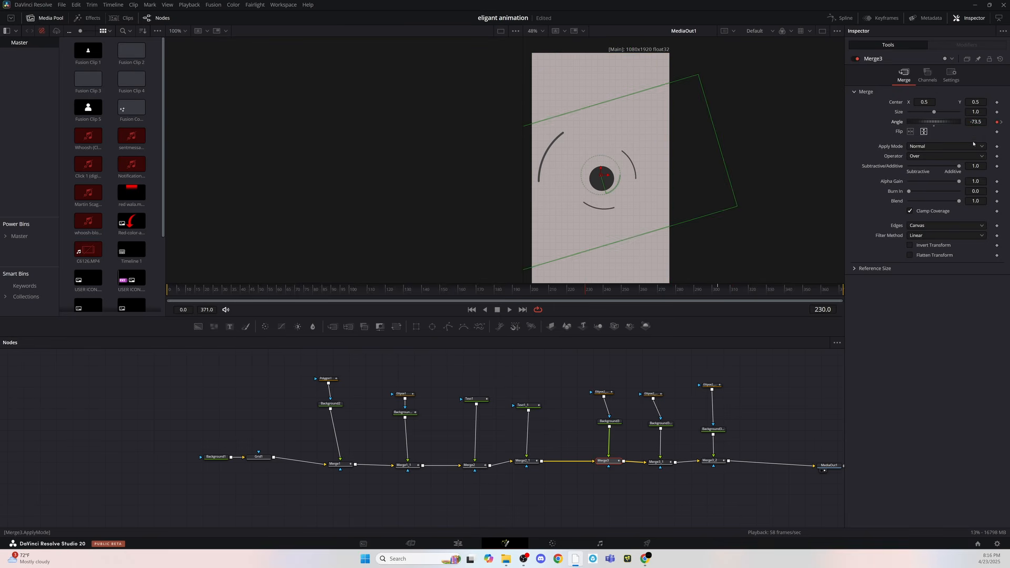
pyautogui.press('space')
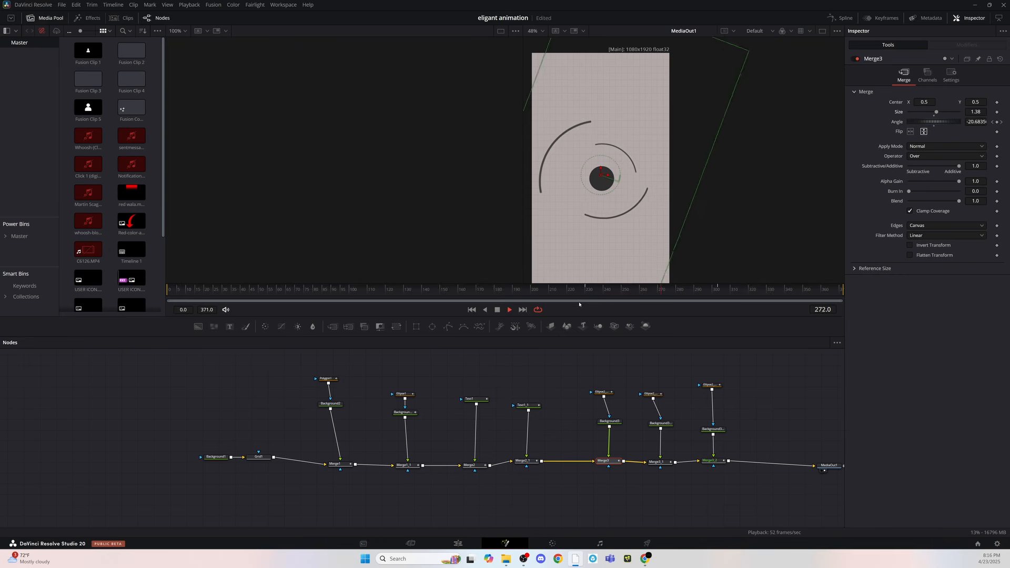
pyautogui.moveTo(585, 293)
pyautogui.mouseDown()
pyautogui.moveTo(613, 293)
pyautogui.moveTo(576, 295)
pyautogui.mouseUp()
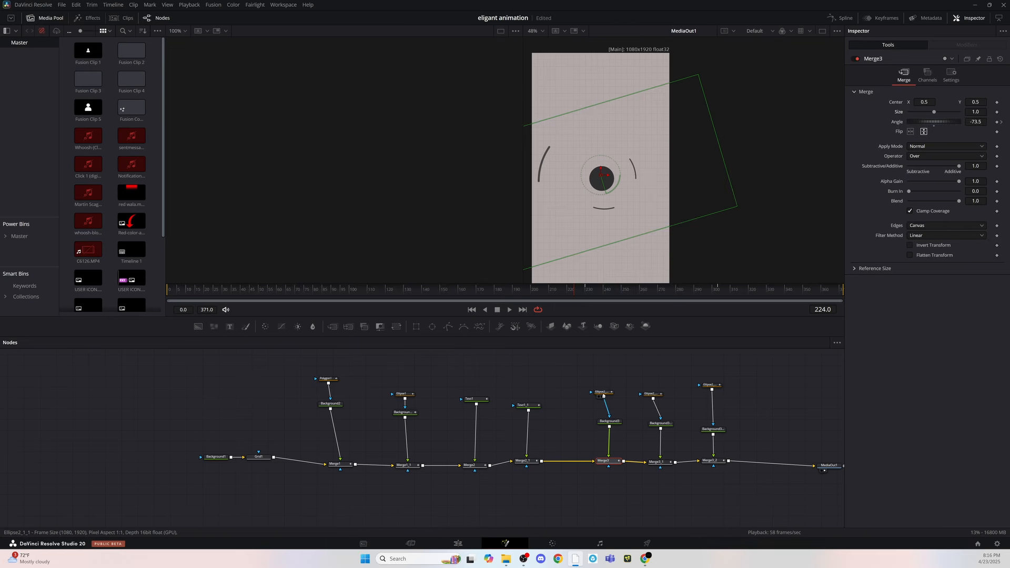
# Enlarge the Ellipse2_1_1 ring to a Width and Height of 0.737746 and play back the arcs.
pyautogui.click(603, 393)
pyautogui.moveTo(617, 206); pyautogui.dragTo(626, 221)
pyautogui.click(467, 298)
pyautogui.press('space')
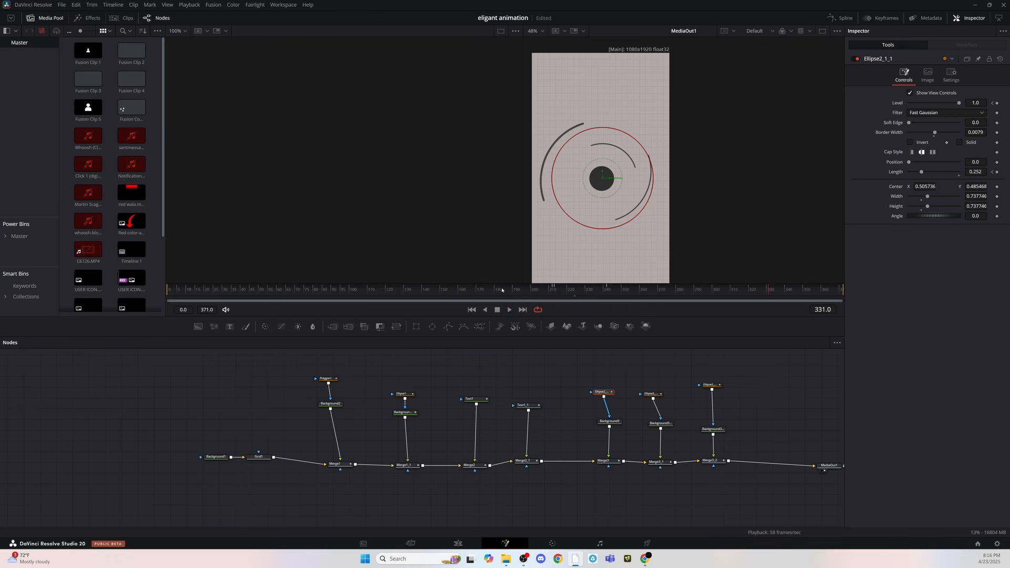
pyautogui.press('space')
# Select Merge3 and move the playhead to its second Angle keyframe.
pyautogui.click(609, 291)
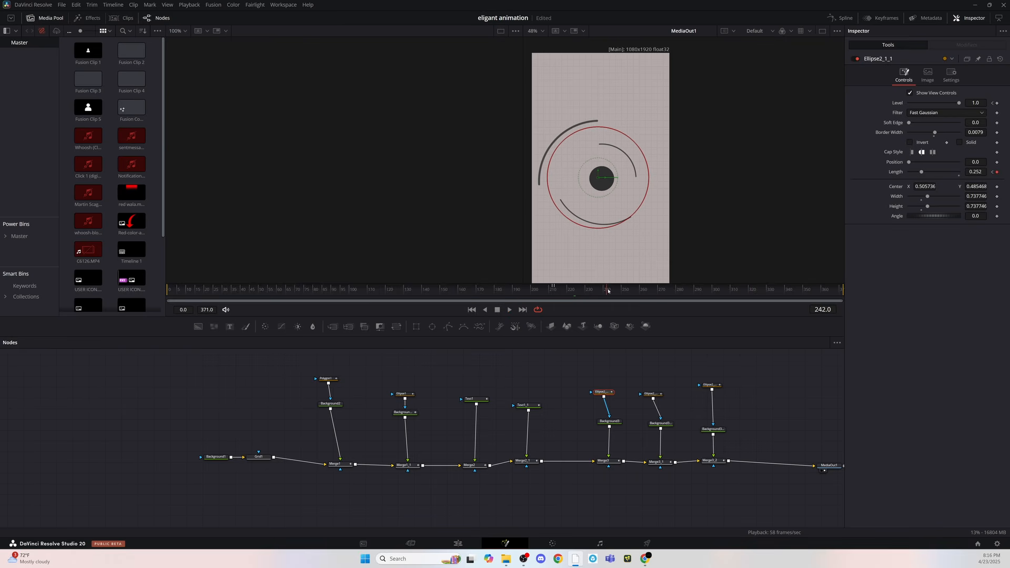
pyautogui.click(621, 460)
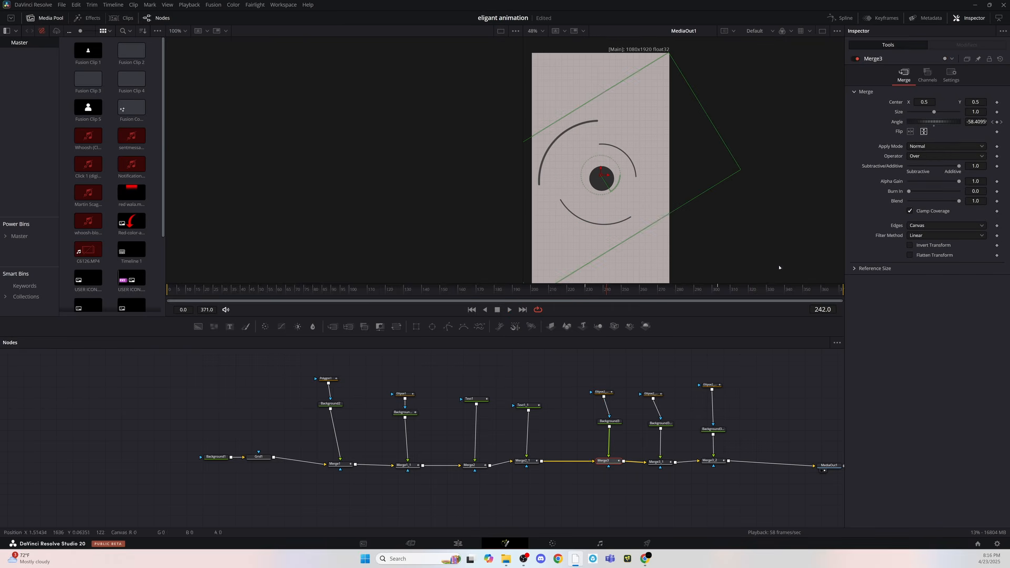
pyautogui.click(716, 289)
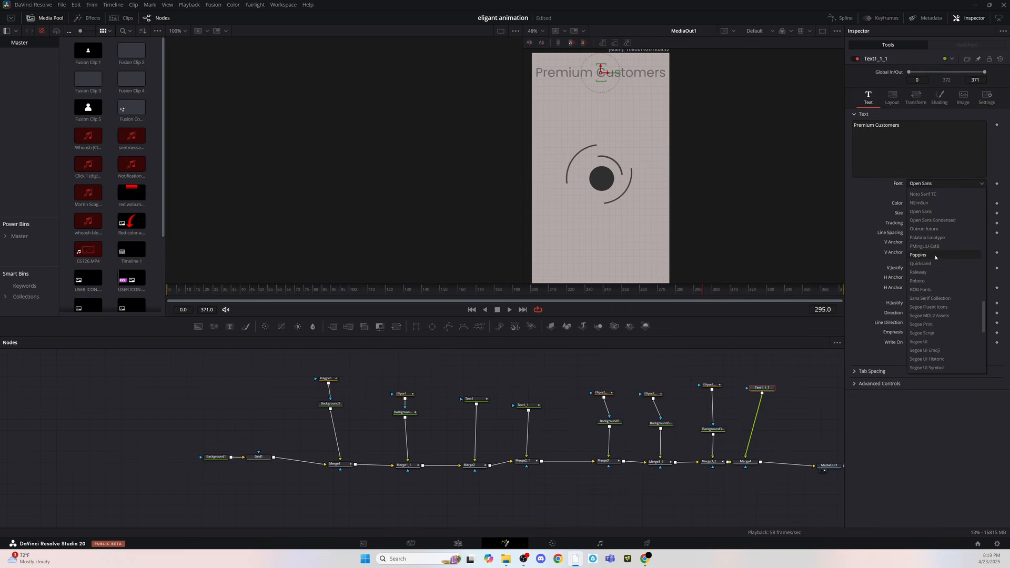
# Set the "Premium Customers" text to Segoe Script, reduce its Size to 0.1344 and shift it toward the frame's left edge.
pyautogui.click(941, 334)
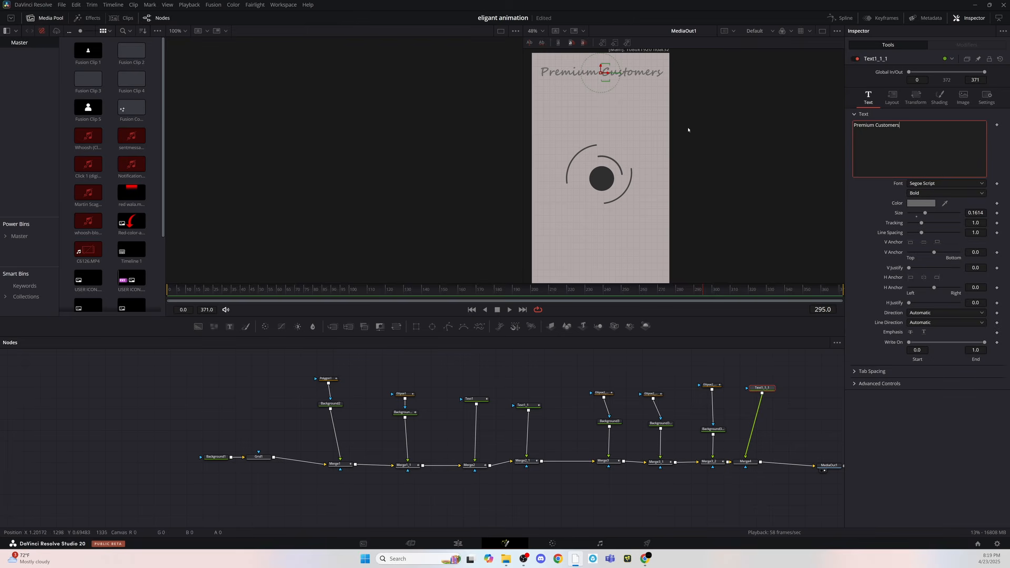
pyautogui.moveTo(975, 215); pyautogui.dragTo(593, 70)
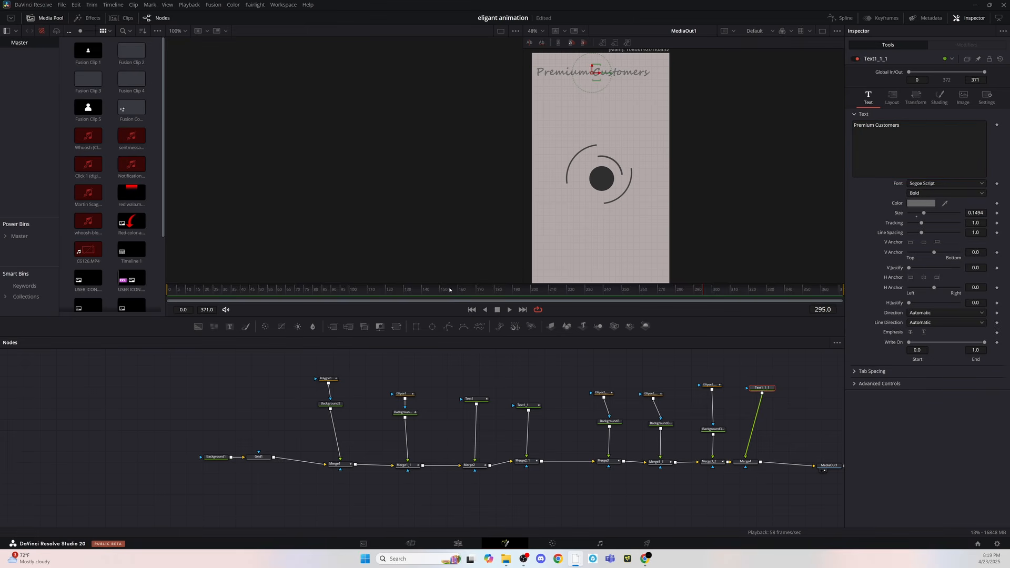
pyautogui.moveTo(976, 212); pyautogui.dragTo(595, 70)
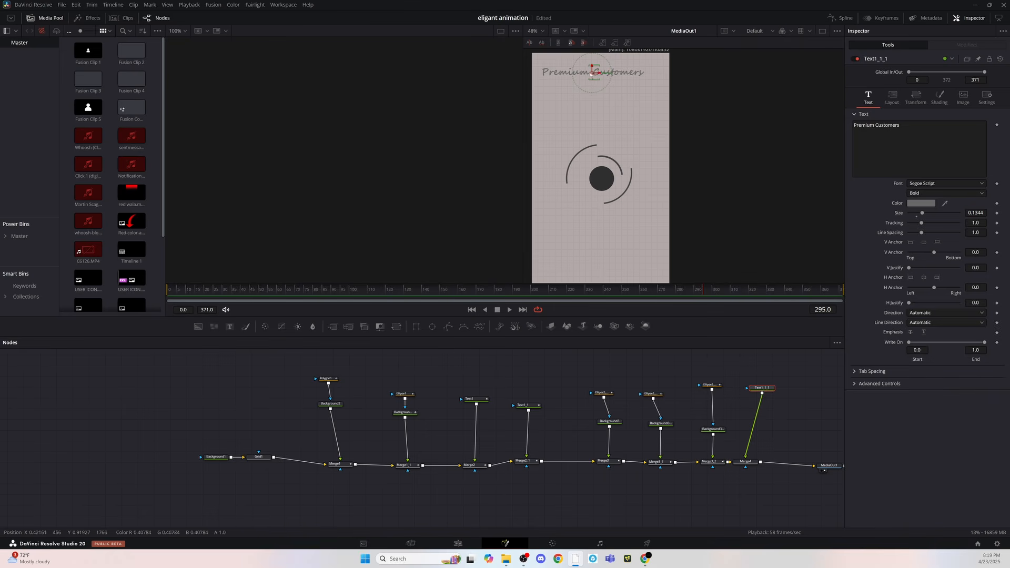
pyautogui.moveTo(598, 73); pyautogui.dragTo(591, 72)
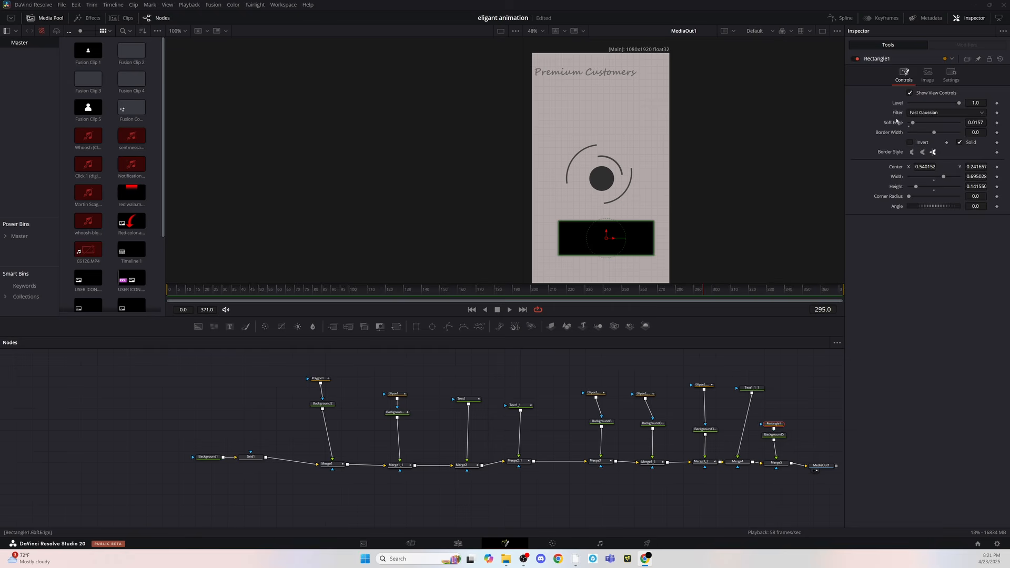
# Round the corners of the Rectangle1 mask and move its node higher above Background5.
pyautogui.click(927, 75)
pyautogui.click(903, 75)
pyautogui.moveTo(914, 201); pyautogui.dragTo(917, 201)
pyautogui.moveTo(773, 424); pyautogui.dragTo(774, 410)
# Change Background5's fill to a linear gradient and move its black stop to position 0.119402.
pyautogui.click(773, 434)
pyautogui.click(936, 115)
pyautogui.click(919, 161)
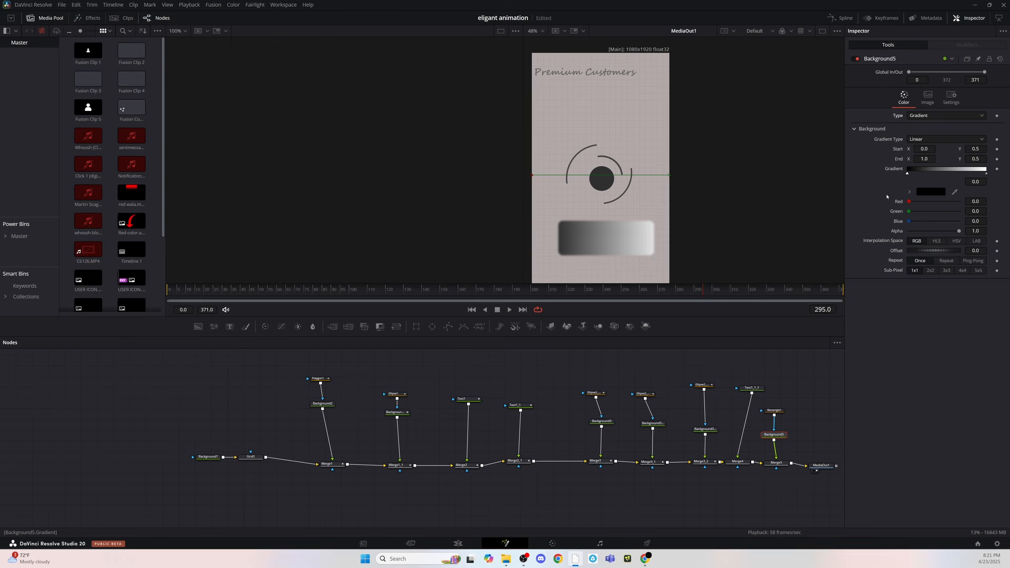
pyautogui.moveTo(907, 176); pyautogui.dragTo(917, 174)
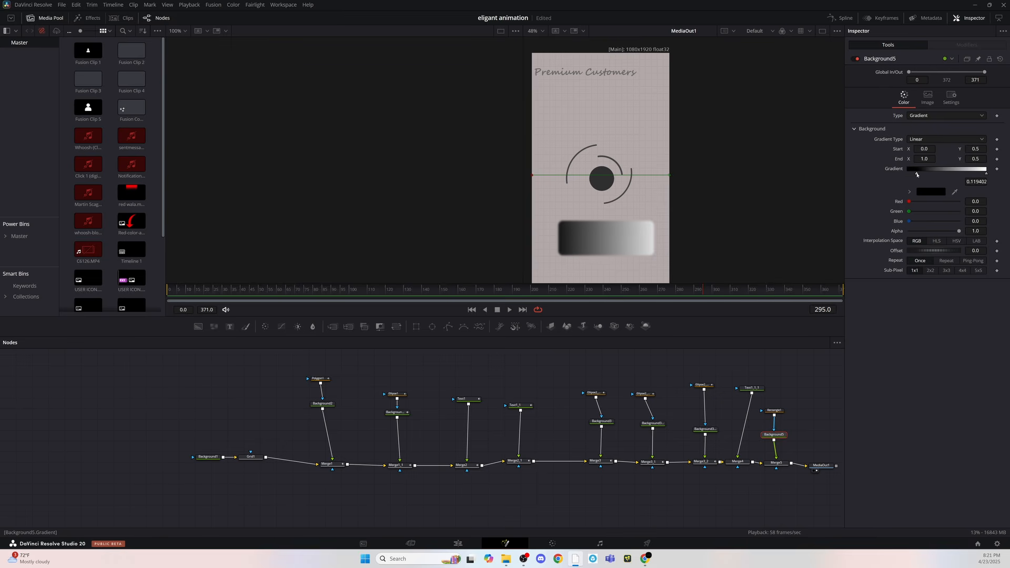
# Recolour the white end stop of Background5's gradient to grey.
pyautogui.click(986, 173)
pyautogui.moveTo(986, 177); pyautogui.dragTo(986, 177)
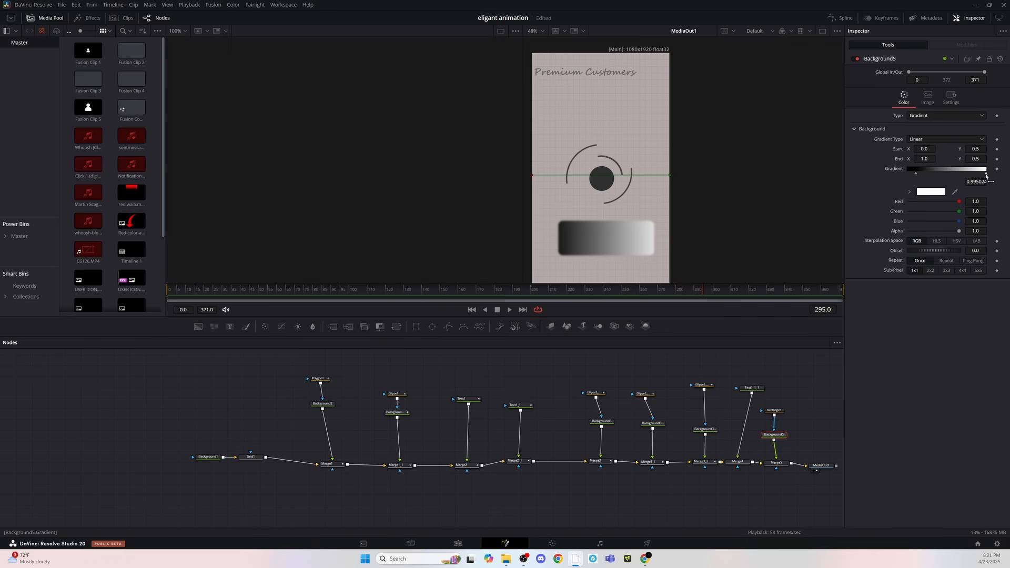
pyautogui.click(928, 192)
pyautogui.moveTo(682, 303); pyautogui.dragTo(682, 313)
pyautogui.click(655, 418)
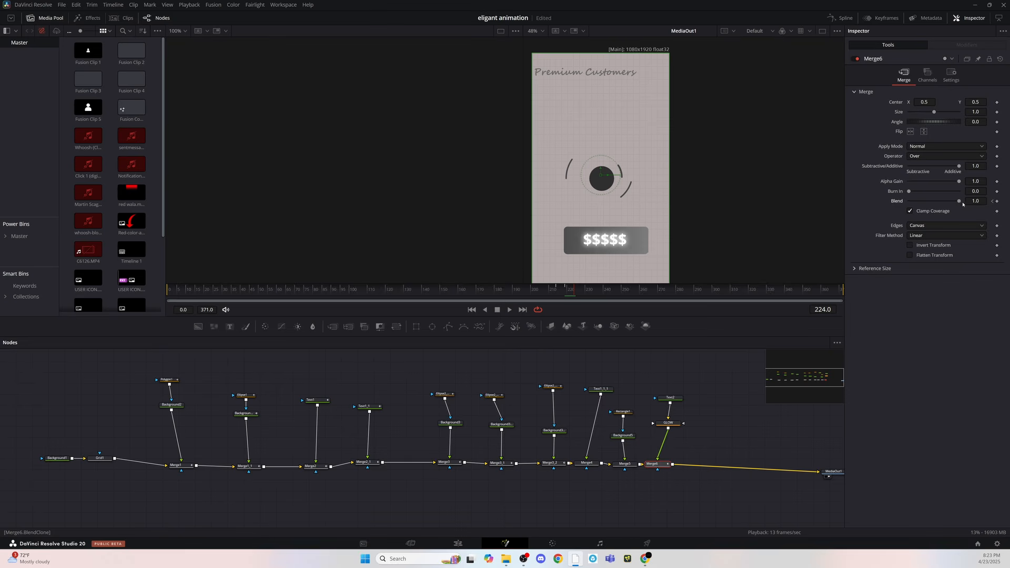
# Keyframe Merge6's Blend alternately between 0.0 and 1.0 from frame 224 to 245 so the $$$$$ text flickers, and play it back.
pyautogui.moveTo(959, 201); pyautogui.dragTo(910, 202)
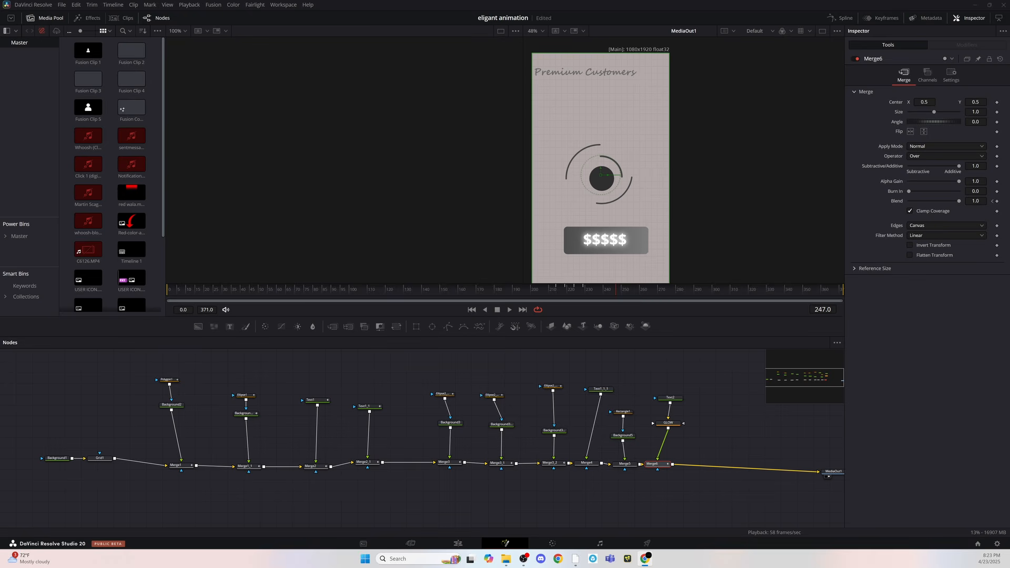
pyautogui.moveTo(596, 284); pyautogui.dragTo(596, 286)
pyautogui.click(590, 293)
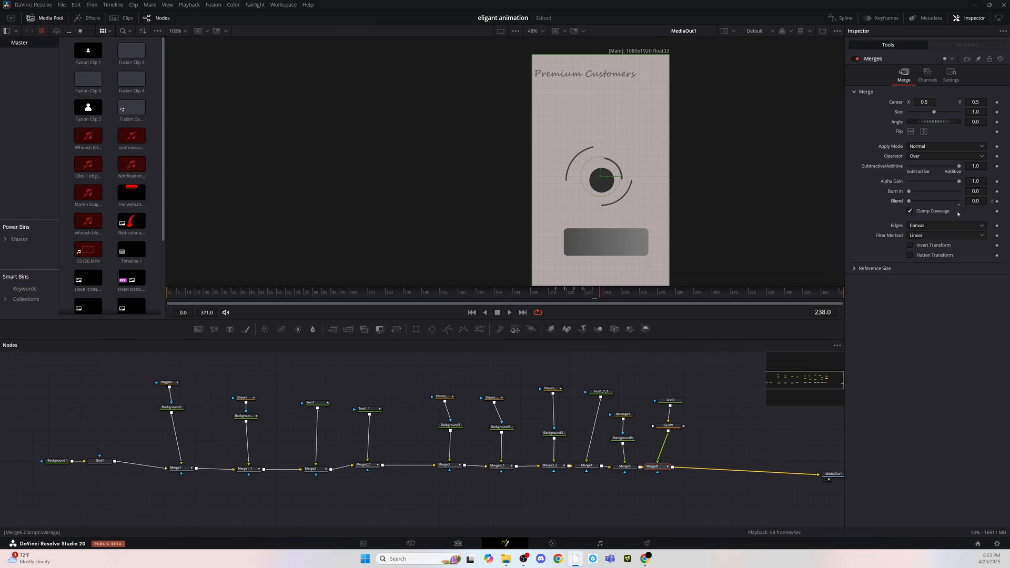
pyautogui.moveTo(905, 200); pyautogui.dragTo(1003, 221)
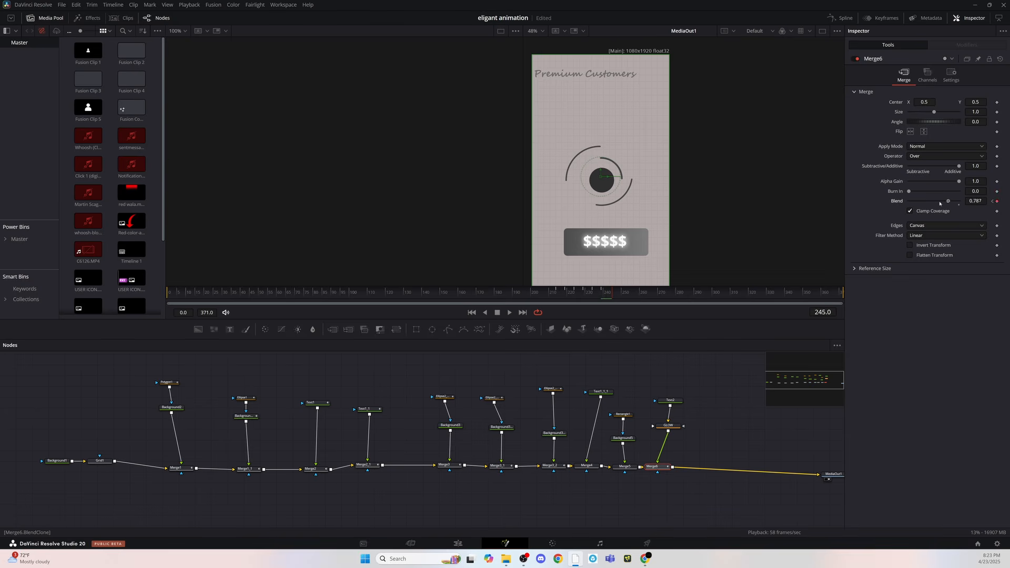
pyautogui.moveTo(910, 201); pyautogui.dragTo(959, 201)
pyautogui.press('Right')
pyautogui.click(525, 294)
pyautogui.press('space')
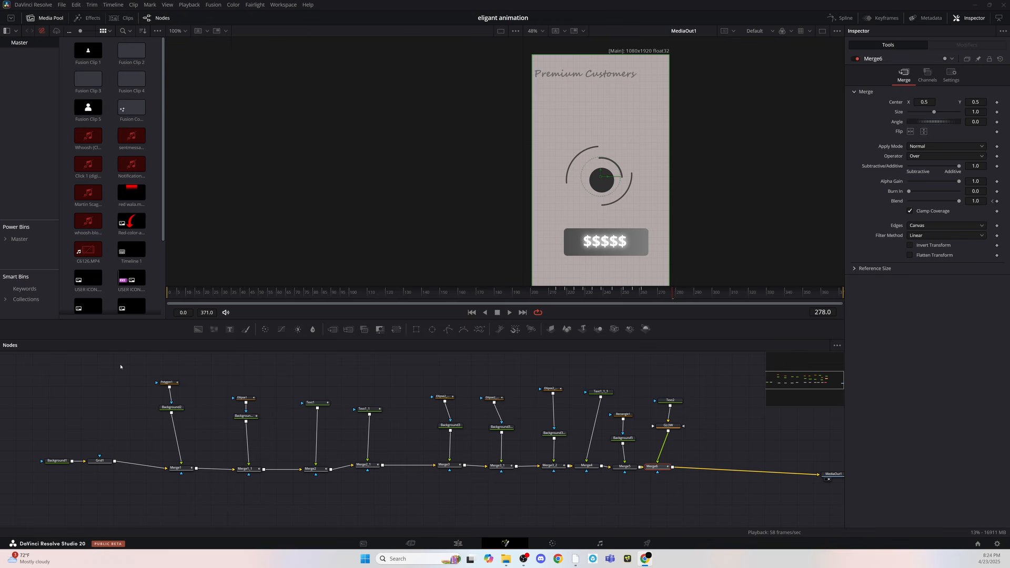
# Extend the $$$$$ flicker with further Merge6 Blend keyframes, reaching 0.0 at frame 278, and play it back.
pyautogui.click(655, 292)
pyautogui.moveTo(960, 201)
pyautogui.mouseDown()
pyautogui.moveTo(932, 206)
pyautogui.moveTo(960, 202)
pyautogui.mouseUp()
pyautogui.press('space')
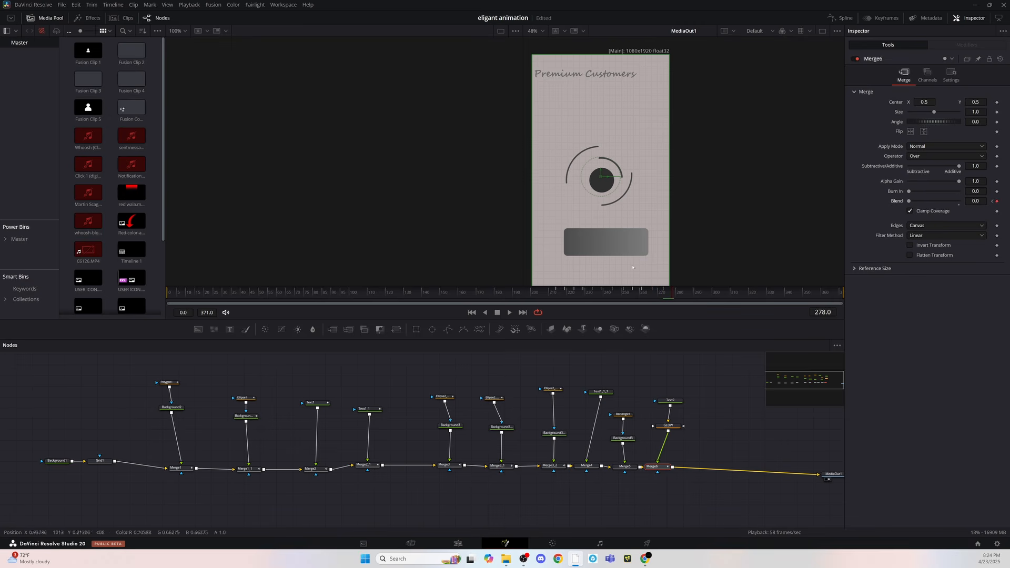
pyautogui.click(461, 289)
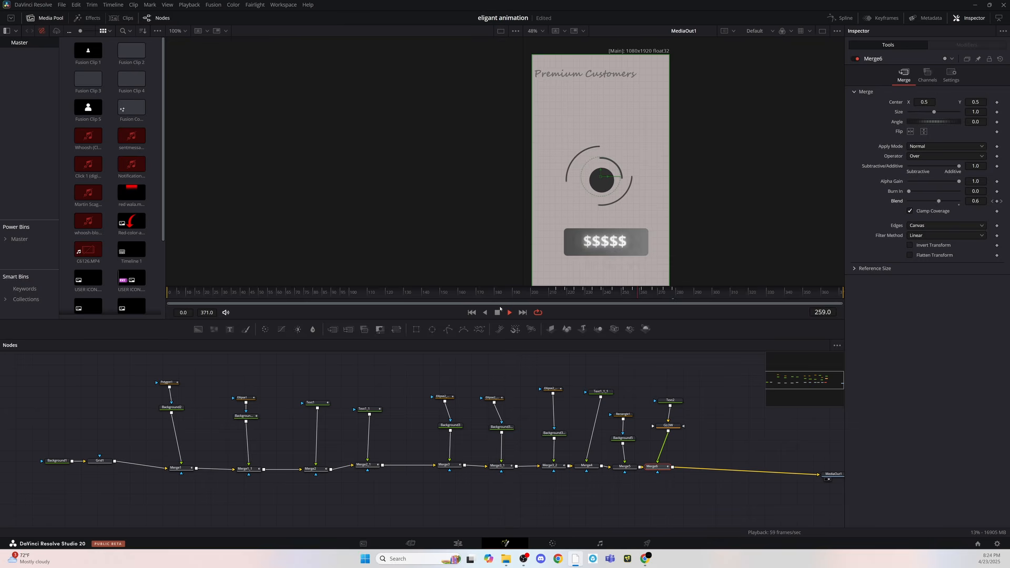
pyautogui.press('space')
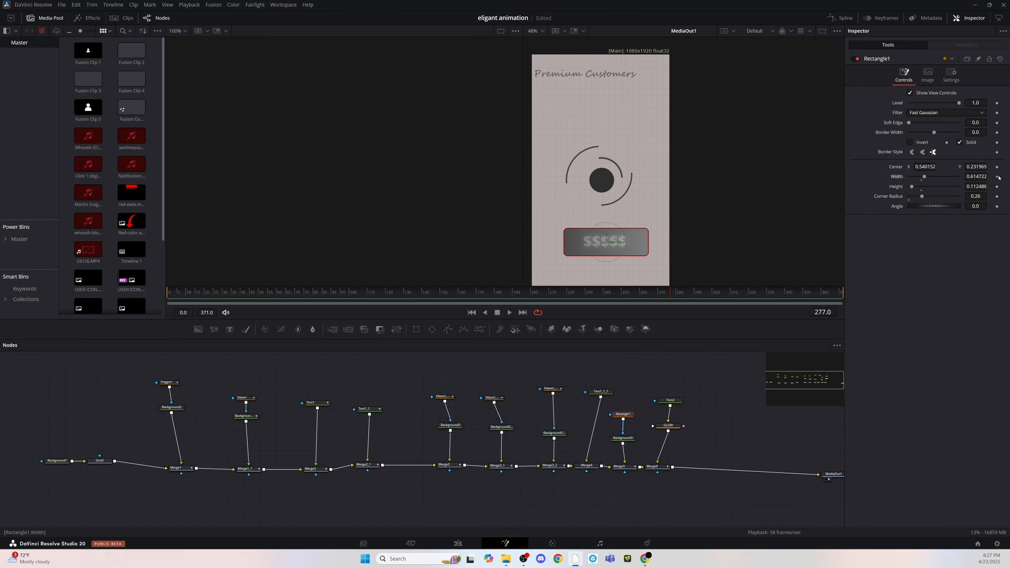
# Keyframe Rectangle1's Width and Height at frame 277, and set them to 1.134 and 1.622 at frame 345.
pyautogui.press('space')
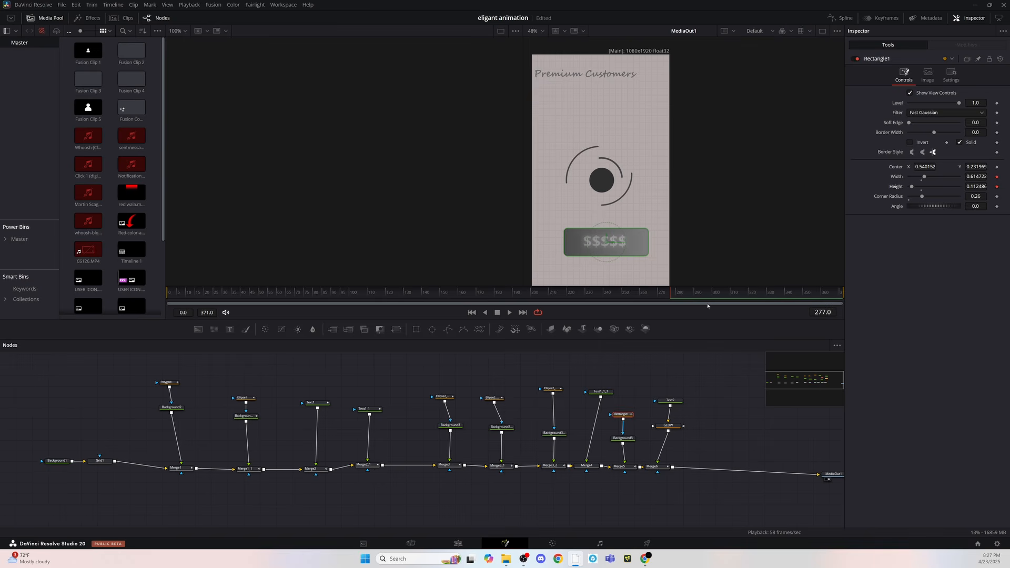
pyautogui.press('space')
pyautogui.moveTo(927, 178); pyautogui.dragTo(950, 188)
# Smooth Rectangle1's Width and Height animation curves in the spline editor and play back the expansion.
pyautogui.click(882, 18)
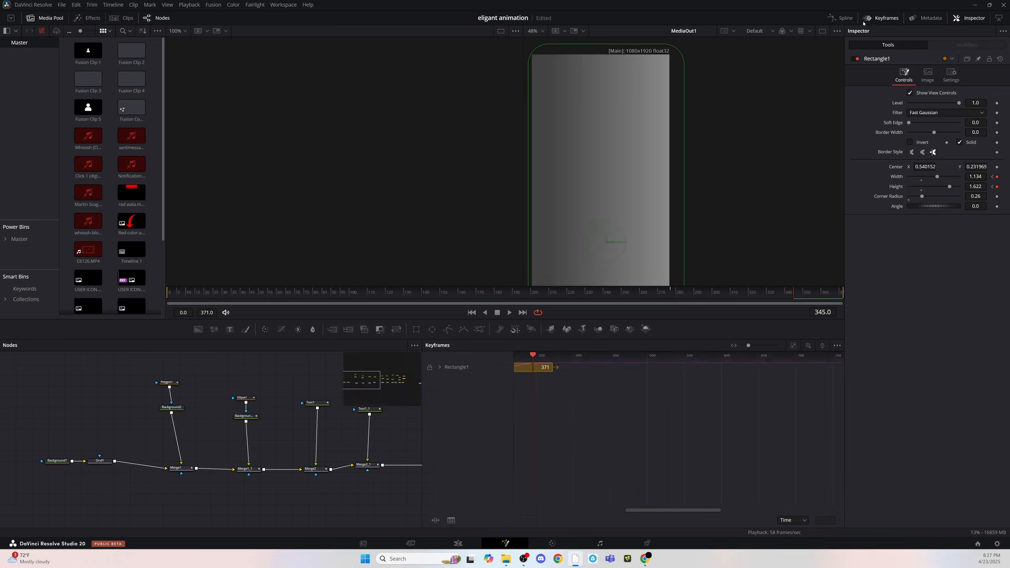
pyautogui.click(840, 18)
pyautogui.click(882, 18)
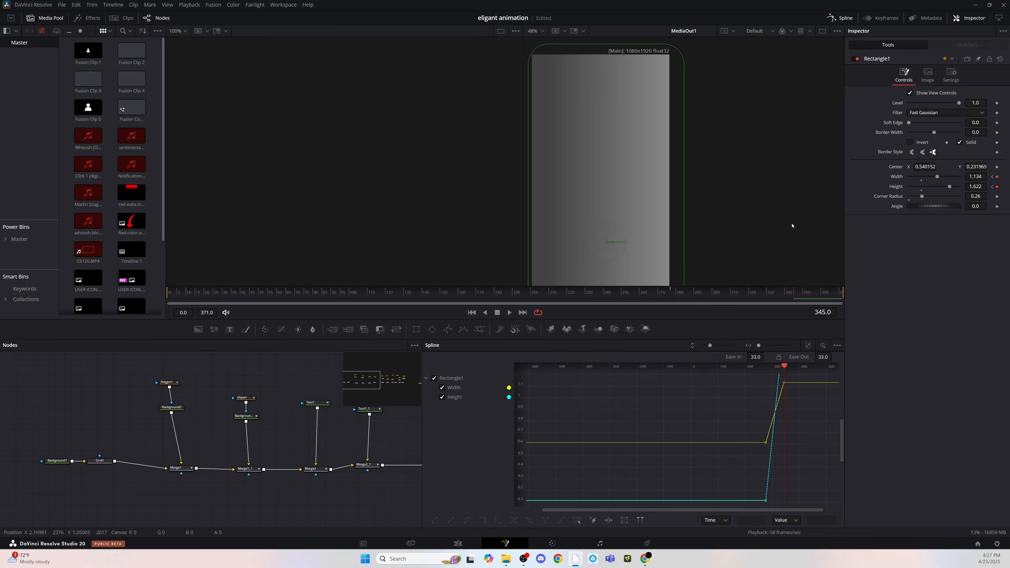
pyautogui.click(808, 346)
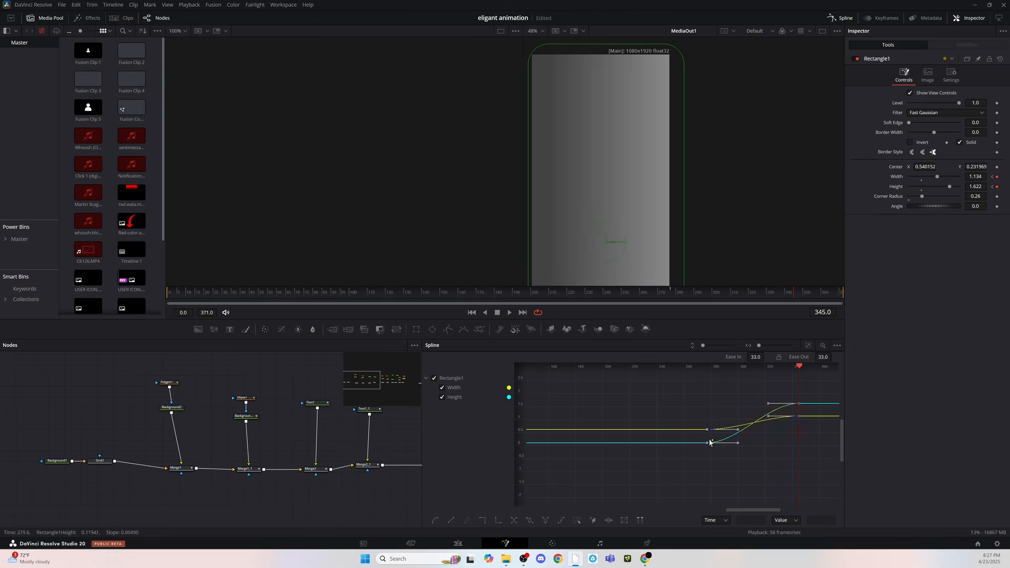
pyautogui.click(255, 292)
pyautogui.press('space')
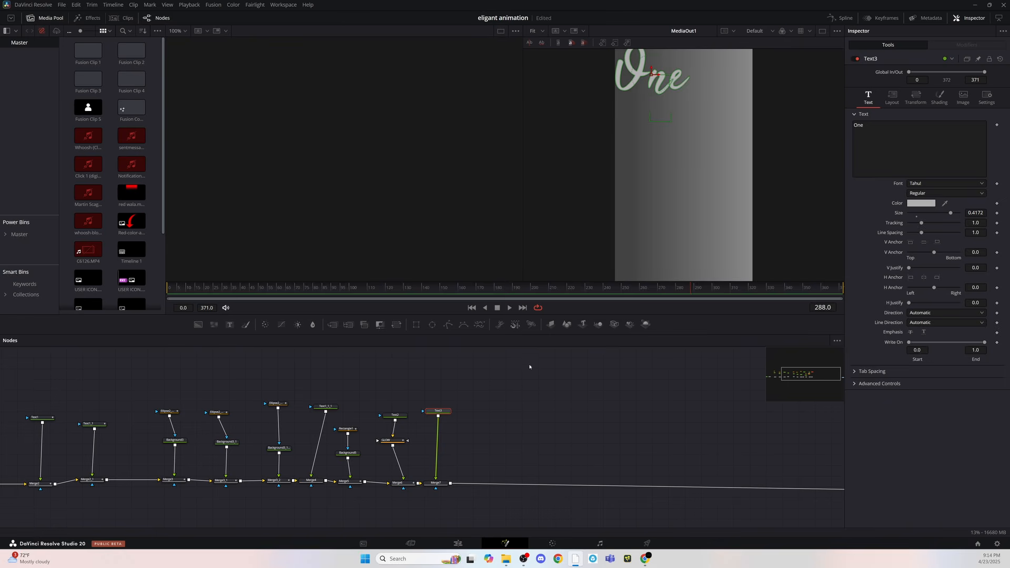
# Move the Text3 node higher above Merge7 and lower Merge7's Blend to 0 at frame 279.
pyautogui.click(493, 378)
pyautogui.moveTo(438, 411); pyautogui.dragTo(433, 496)
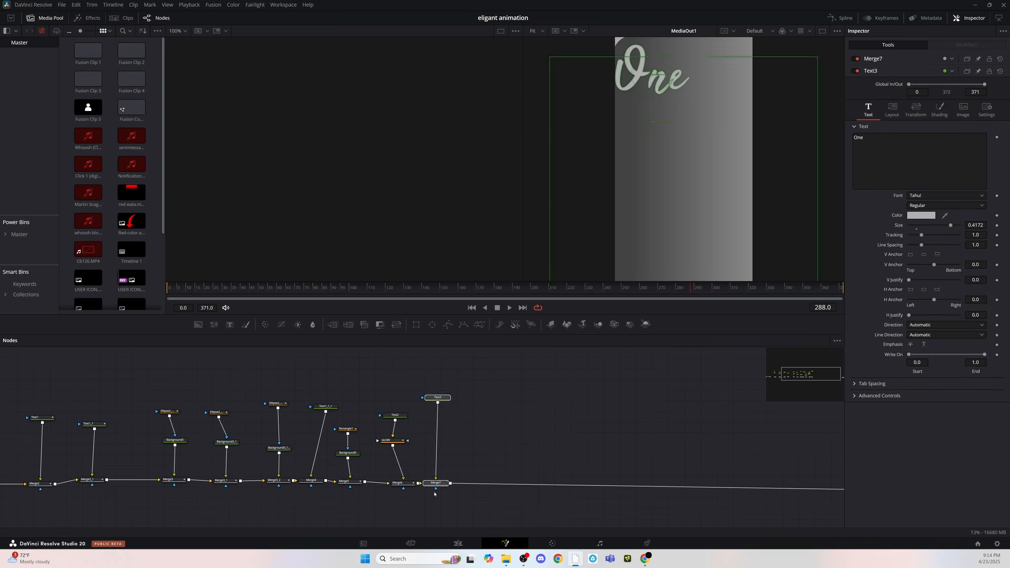
pyautogui.click(439, 398)
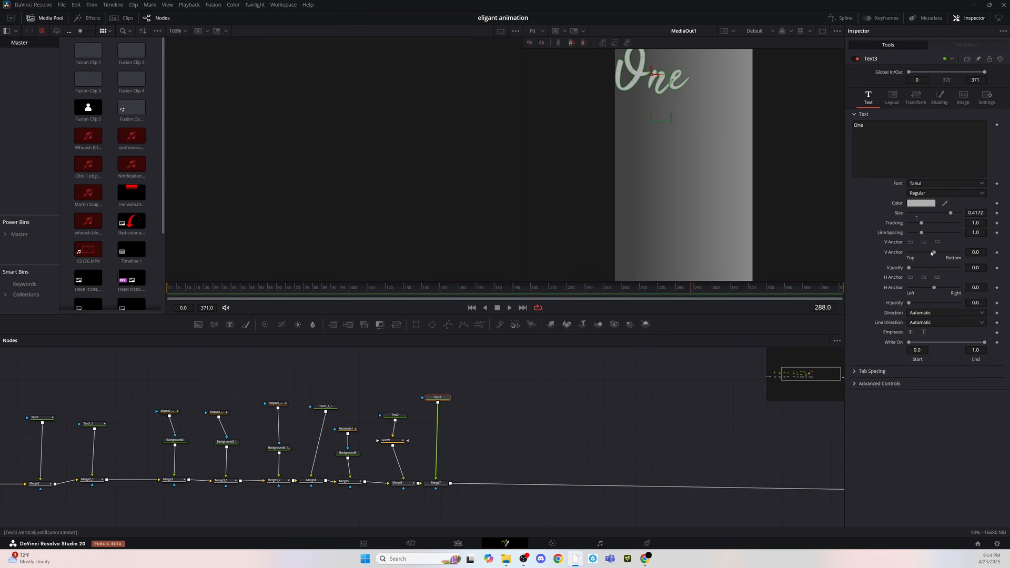
pyautogui.click(924, 99)
pyautogui.click(435, 482)
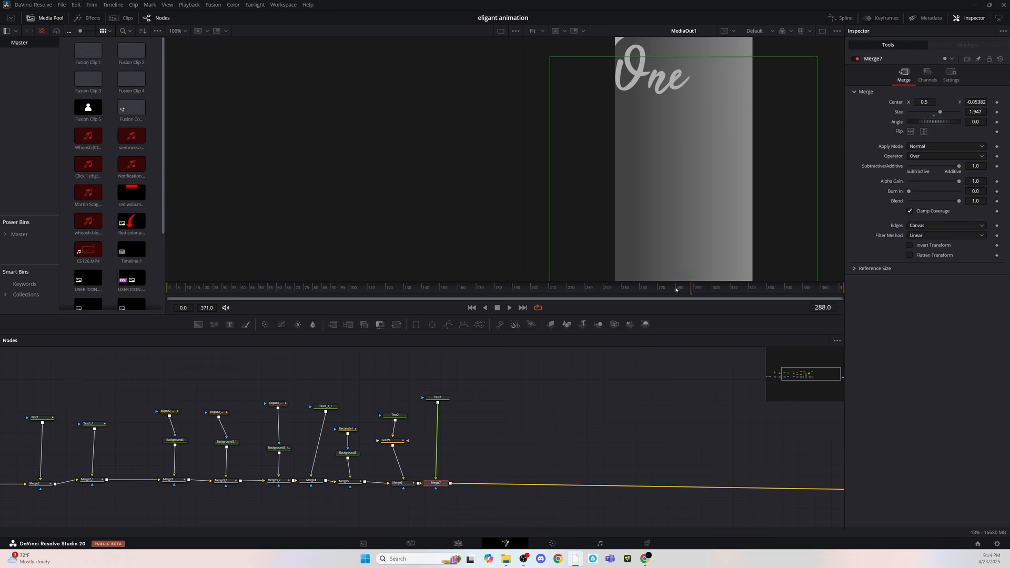
pyautogui.moveTo(691, 297); pyautogui.dragTo(688, 294)
pyautogui.click(674, 288)
pyautogui.moveTo(958, 201); pyautogui.dragTo(902, 201)
# Duplicate Text3 with its Merge7 and insert the copied pair into the chain after Merge7.
pyautogui.moveTo(452, 382); pyautogui.dragTo(423, 490)
pyautogui.hotkey('ctrl', 'c')
pyautogui.click(487, 446)
pyautogui.hotkey('ctrl', 'v')
pyautogui.moveTo(483, 516); pyautogui.dragTo(493, 475)
pyautogui.moveTo(482, 510); pyautogui.dragTo(492, 468)
pyautogui.click(519, 449)
# Change Text3_1's text to "TWO", move it to the frame's lower-right area, and play back the animation.
pyautogui.click(495, 383)
pyautogui.moveTo(872, 125); pyautogui.dragTo(812, 124)
pyautogui.write('TWO')
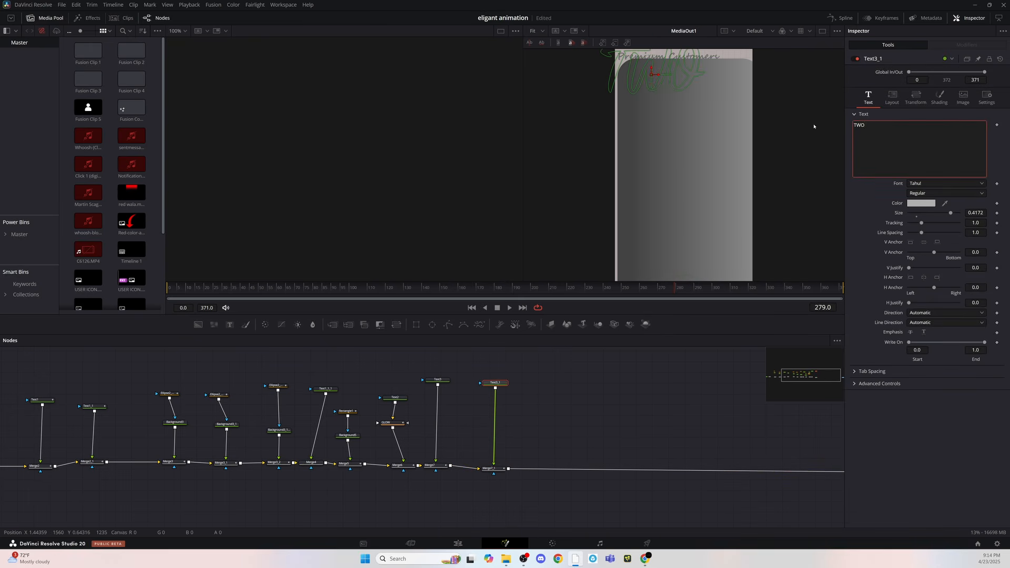
pyautogui.moveTo(653, 73); pyautogui.dragTo(707, 258)
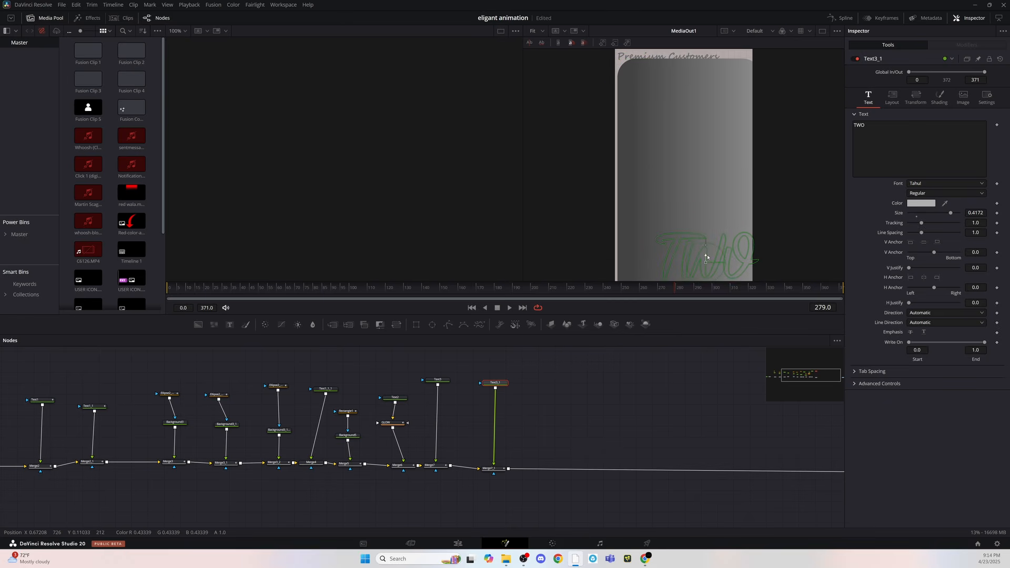
pyautogui.click(591, 424)
pyautogui.click(504, 288)
pyautogui.click(509, 308)
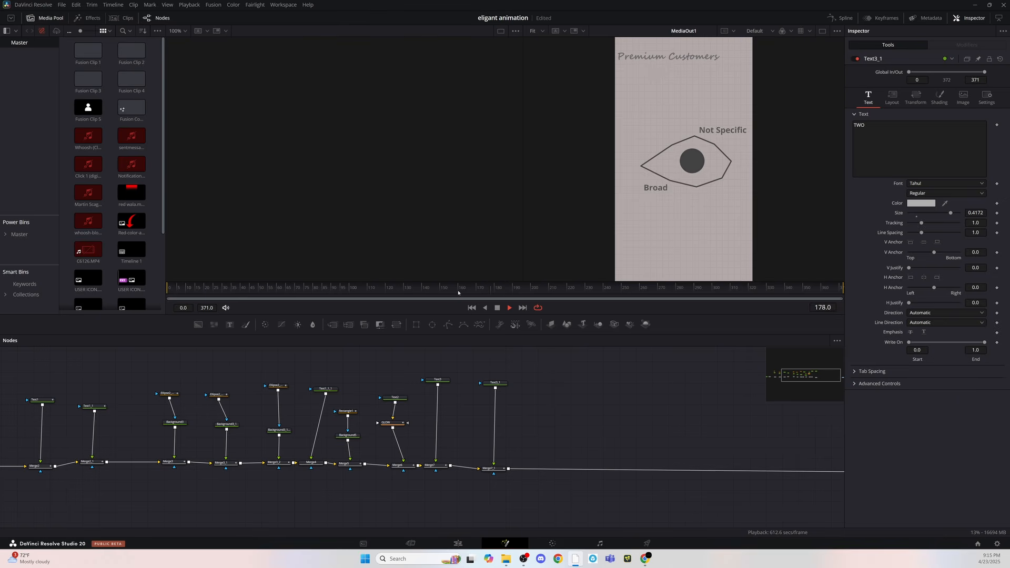
# Shift Text3_1 and Merge7_1 further along the chain and insert another pasted copy of Text3 with its merge after Merge7.
pyautogui.press('space')
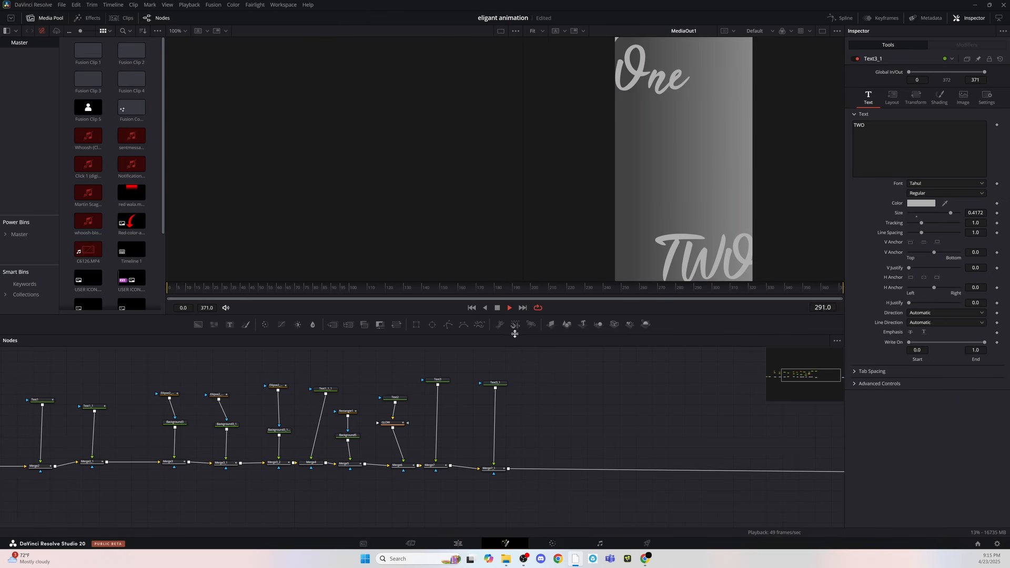
pyautogui.moveTo(454, 365); pyautogui.dragTo(430, 469)
pyautogui.moveTo(495, 468); pyautogui.dragTo(563, 467)
pyautogui.moveTo(497, 383); pyautogui.dragTo(583, 388)
pyautogui.hotkey('ctrl', 'v')
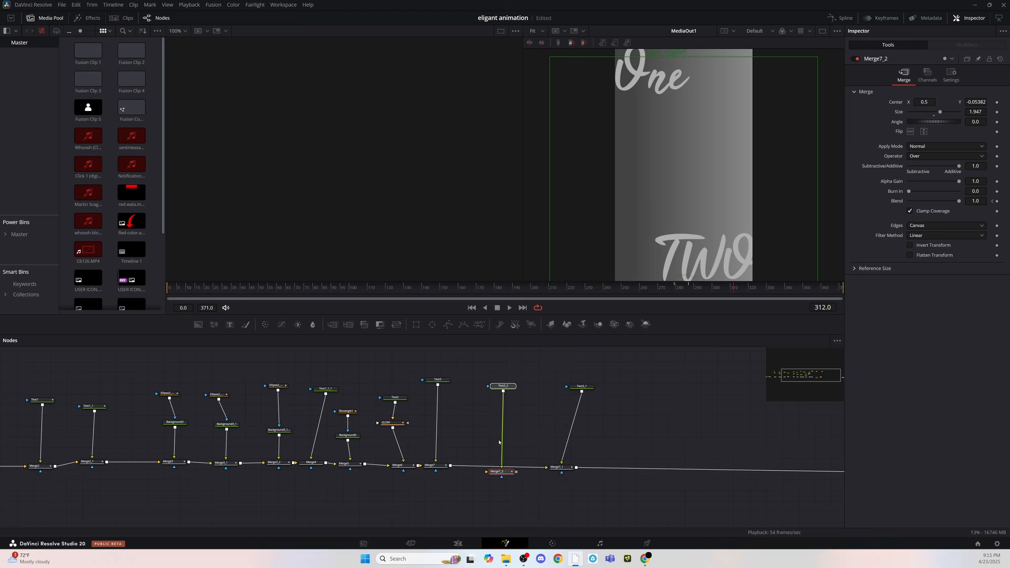
pyautogui.click(496, 385)
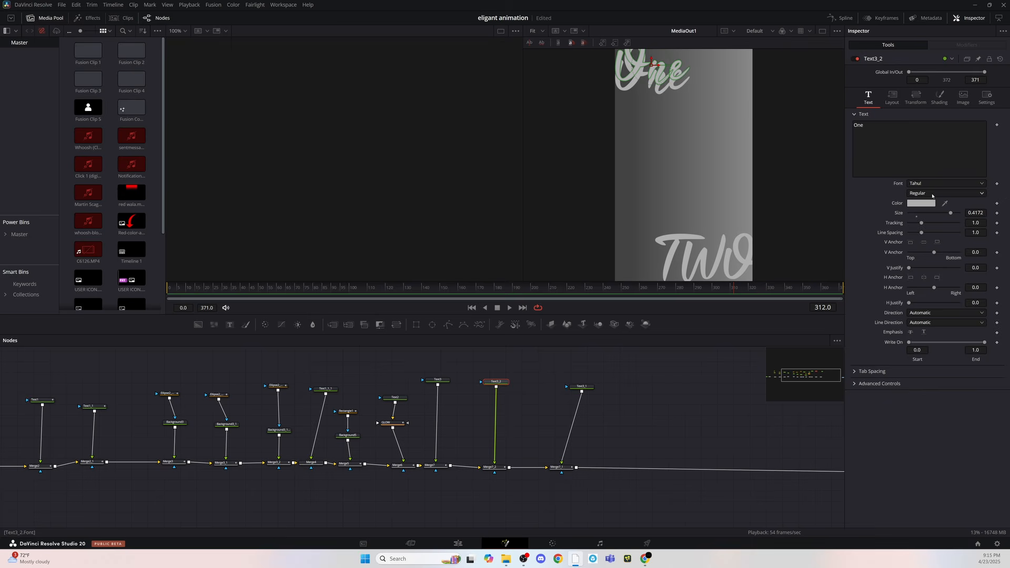
pyautogui.click(945, 183)
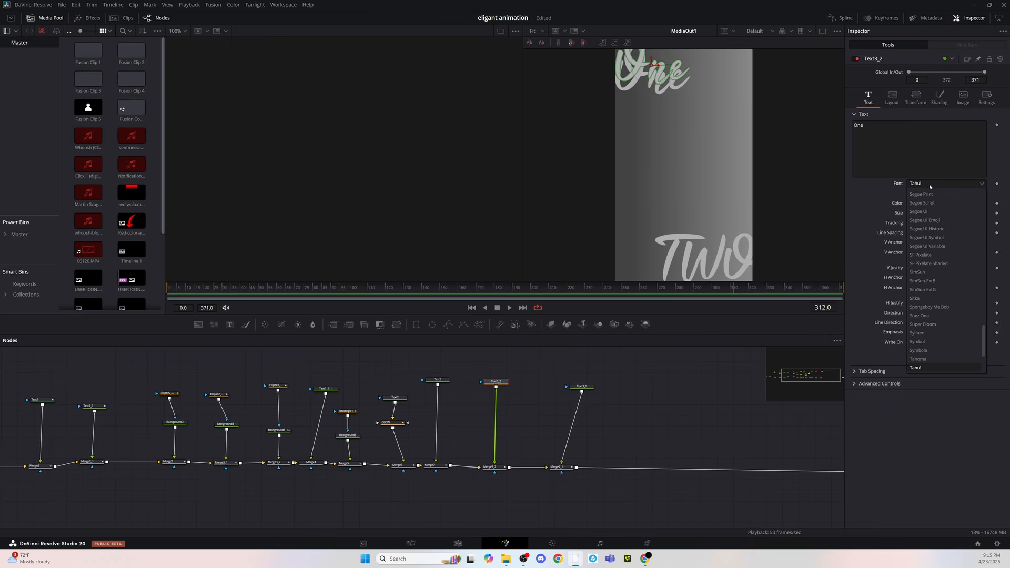
pyautogui.click(932, 166)
pyautogui.click(931, 193)
pyautogui.click(926, 203)
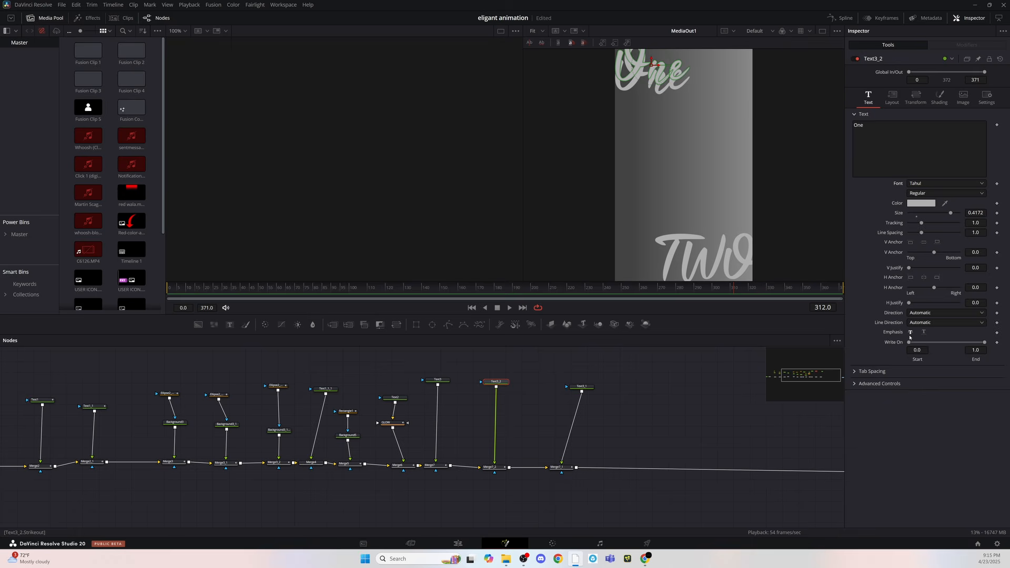
# Switch Text3_2's shading to the outline appearance and set the outline Thickness to about 0.0102.
pyautogui.click(899, 107)
pyautogui.click(916, 98)
pyautogui.click(940, 98)
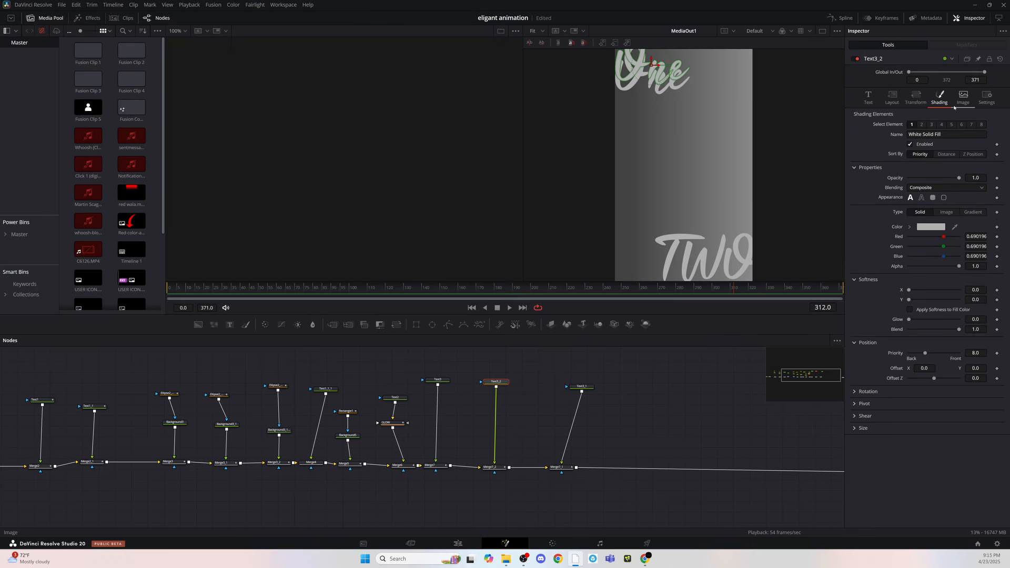
pyautogui.click(921, 197)
pyautogui.click(916, 228)
pyautogui.moveTo(923, 208); pyautogui.dragTo(913, 208)
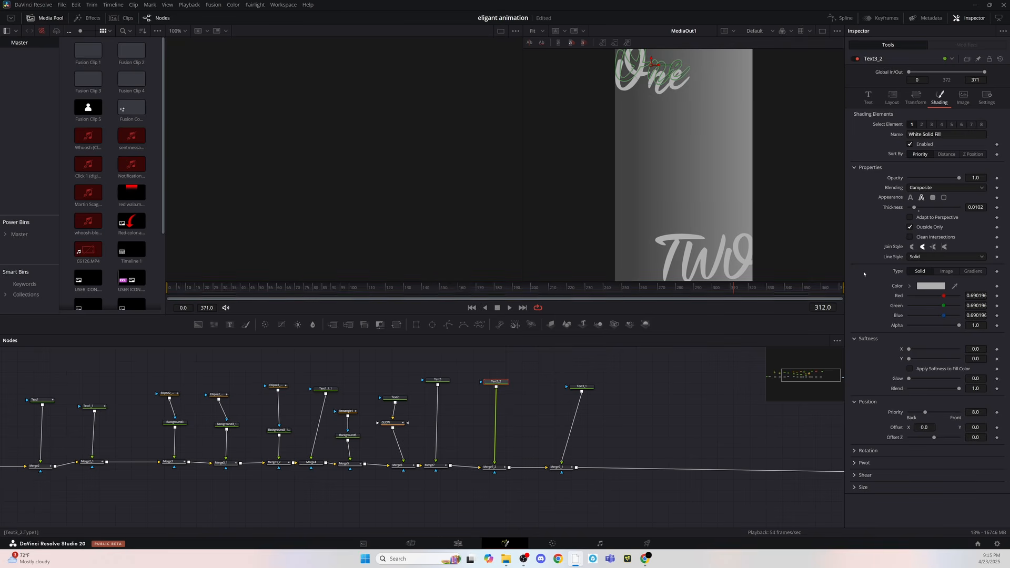
pyautogui.click(875, 102)
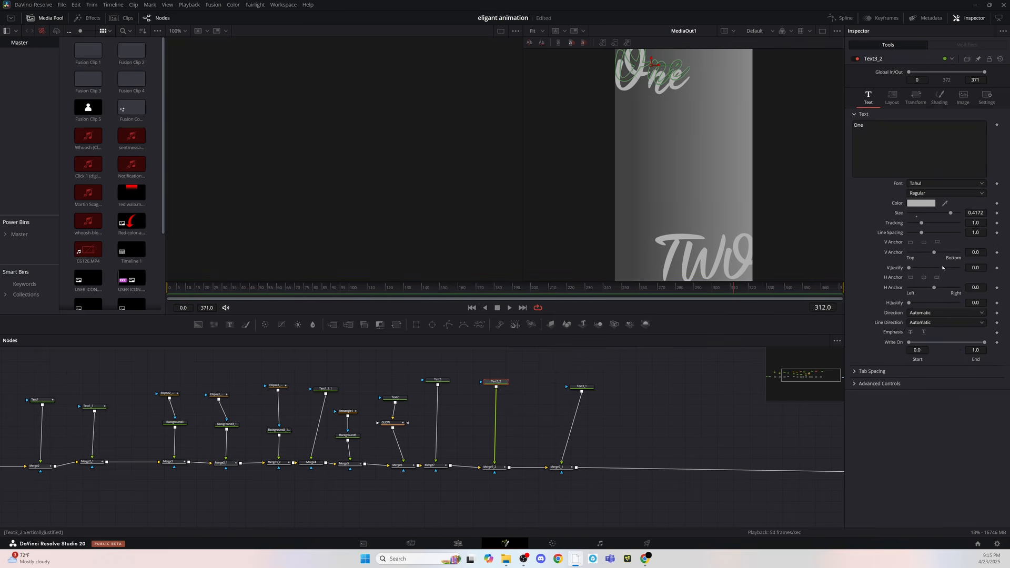
pyautogui.click(895, 98)
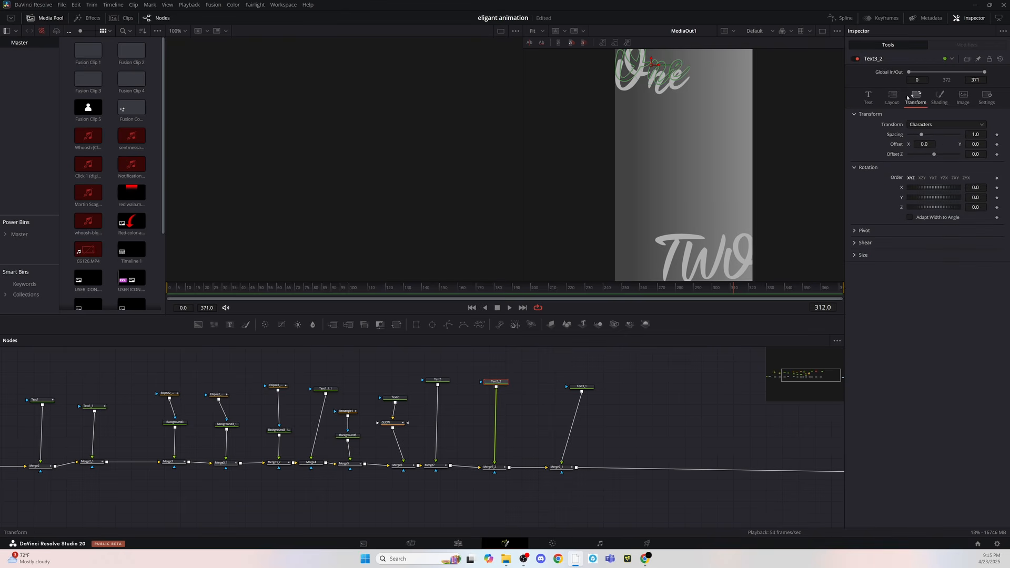
pyautogui.click(915, 98)
pyautogui.click(490, 467)
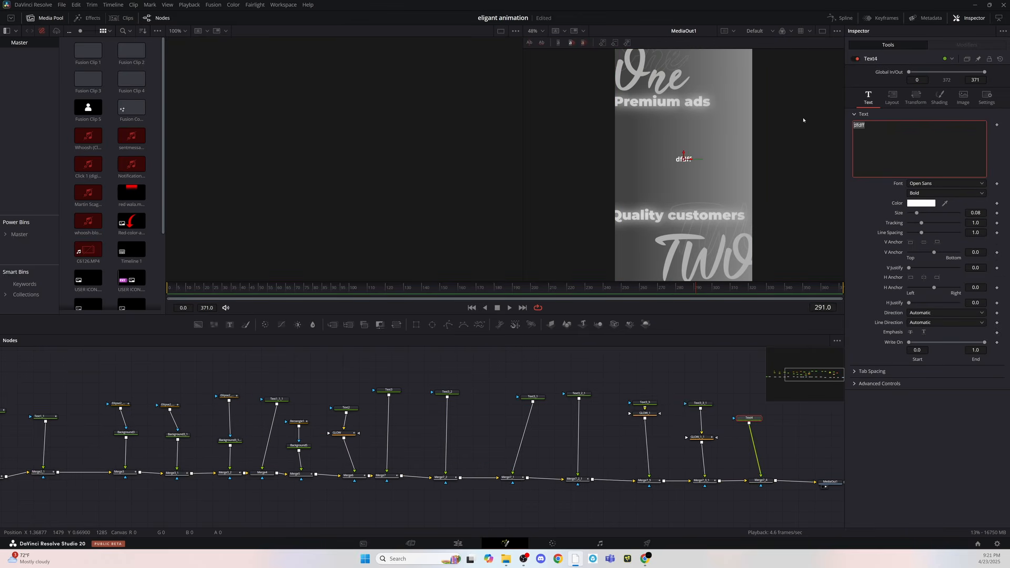
# Set Text4 to "Start Landing More Customers" in Open Sans Light at size 0.049 and place it just below "Premium ads".
pyautogui.write('Start Landing More Customers')
pyautogui.click(928, 193)
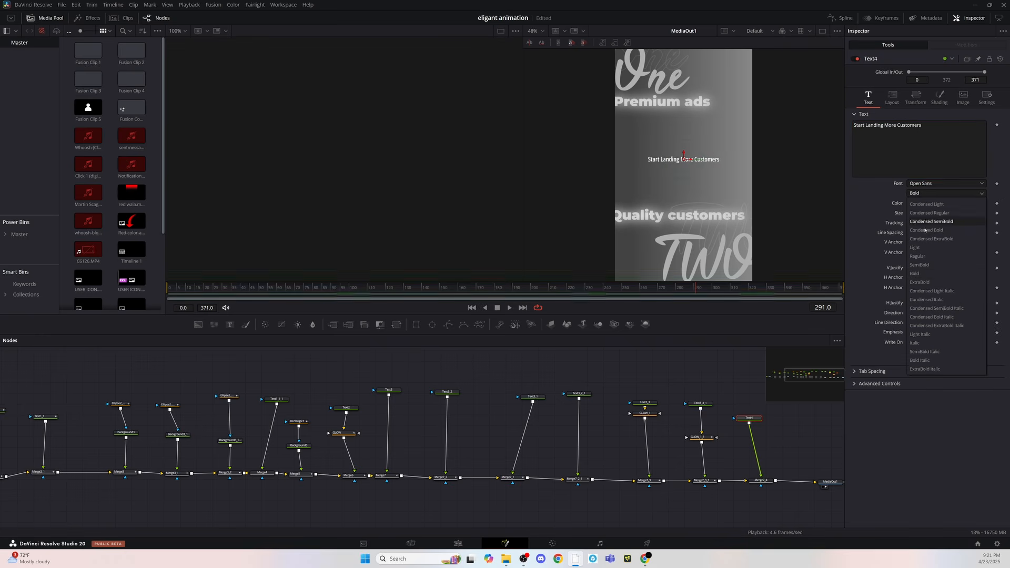
pyautogui.click(915, 247)
pyautogui.scroll(-3, 677, 162)
pyautogui.moveTo(677, 160); pyautogui.dragTo(649, 110)
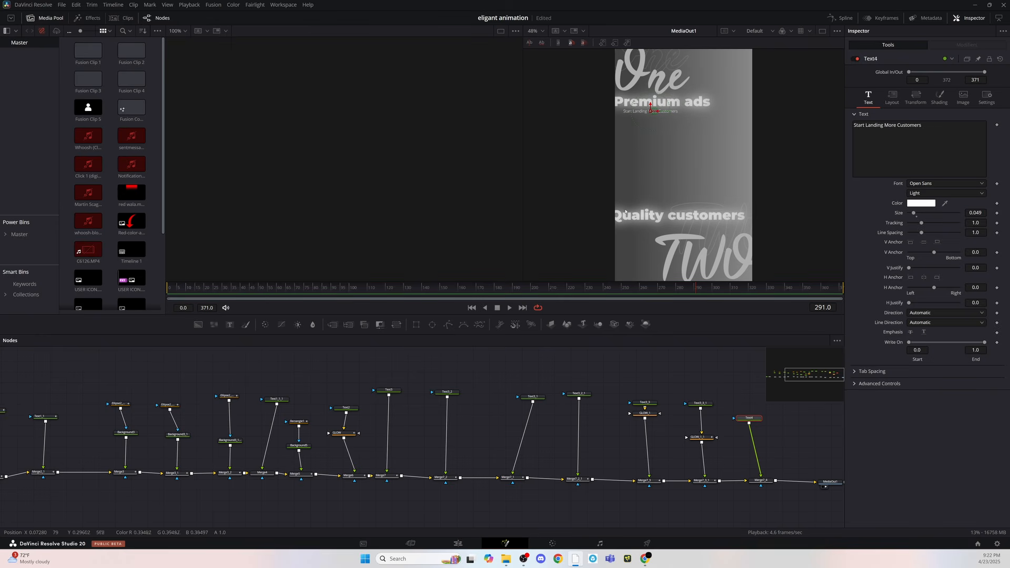
# Extend Text4's wording to "Start Landing More Customers that want to work with you".
pyautogui.click(962, 129)
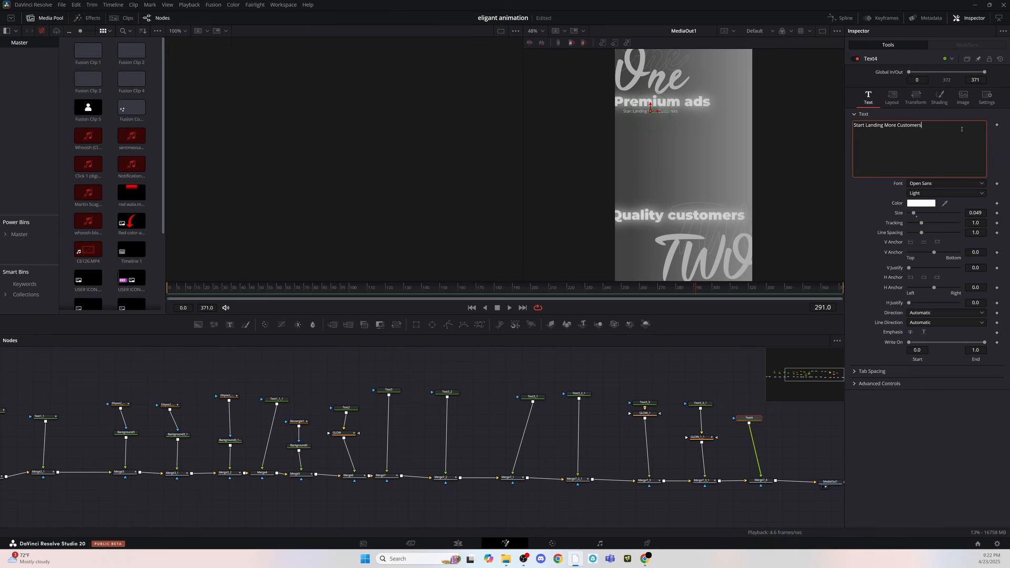
pyautogui.moveTo(922, 127); pyautogui.dragTo(884, 127)
pyautogui.press('Home')
pyautogui.write('t')
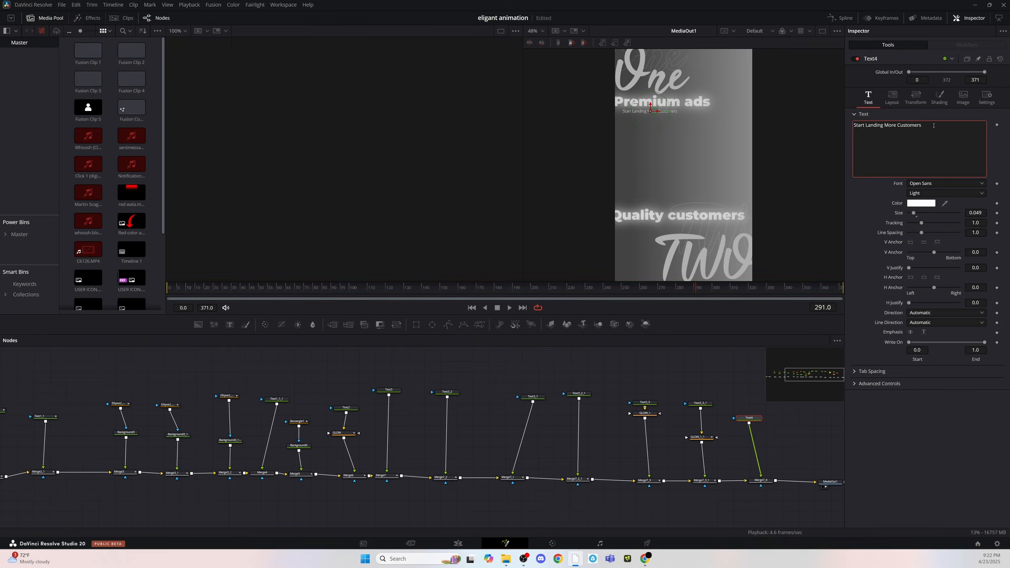
pyautogui.write('hat want to work with you and understand')
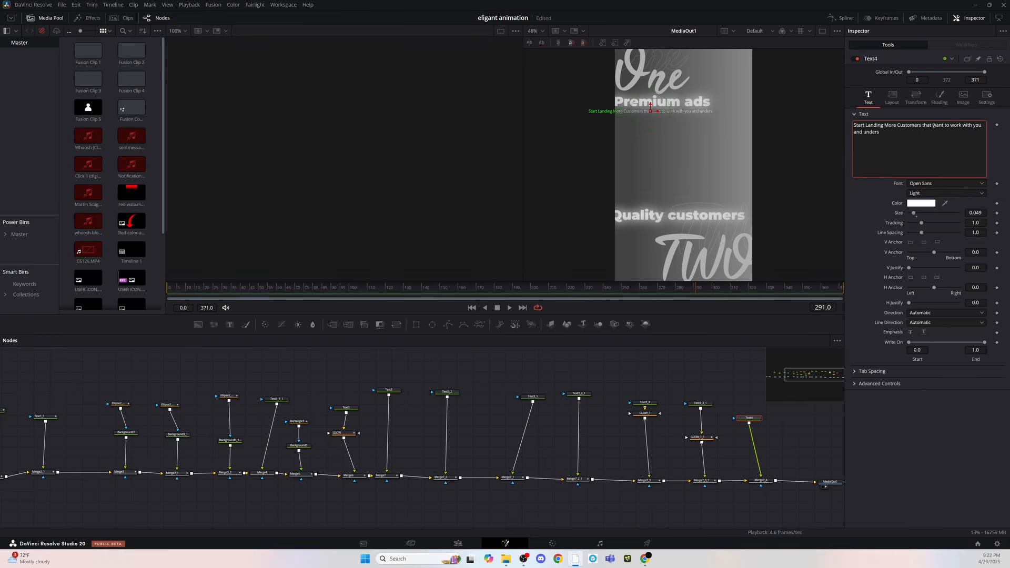
pyautogui.press('BackSpace')
pyautogui.press('BackSpace')
pyautogui.press('BackSpace')
pyautogui.press('BackSpace')
pyautogui.press('BackSpace')
pyautogui.press('BackSpace')
pyautogui.press('BackSpace')
pyautogui.press('BackSpace')
pyautogui.press('BackSpace')
pyautogui.press('BackSpace')
pyautogui.press('BackSpace')
pyautogui.press('BackSpace')
pyautogui.press('BackSpace')
pyautogui.press('BackSpace')
pyautogui.press('BackSpace')
pyautogui.press('BackSpace')
pyautogui.press('BackSpace')
pyautogui.press('BackSpace')
pyautogui.write('you')
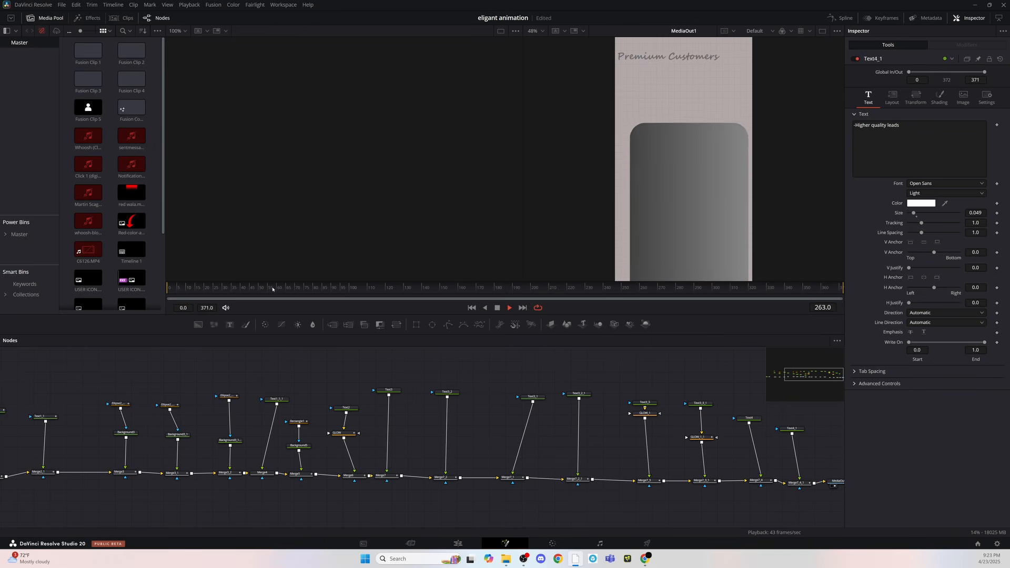
# Review the playback, go to frame 288, and move the Text3 node away from the Text2 branch.
pyautogui.press('space')
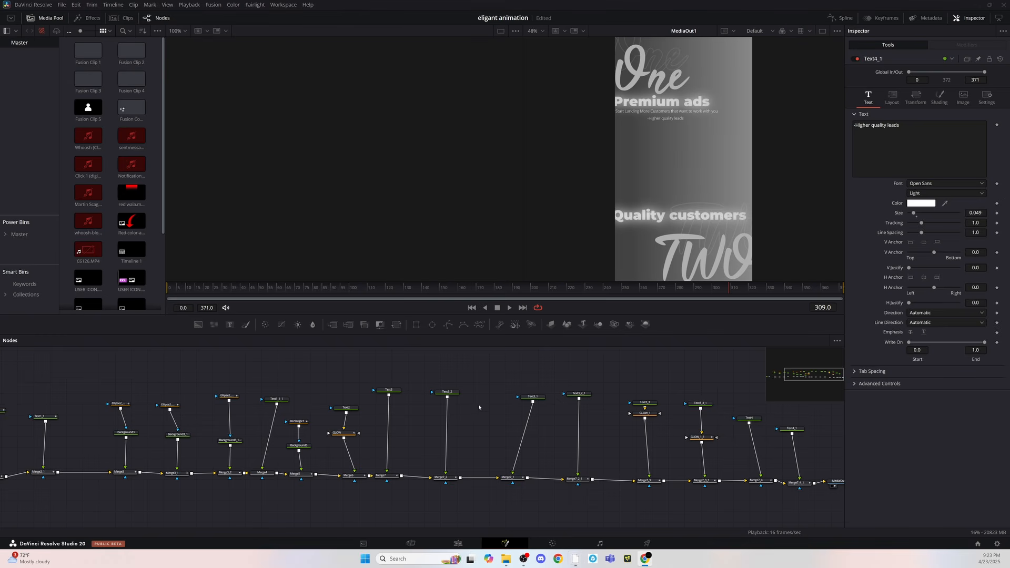
pyautogui.moveTo(605, 288); pyautogui.dragTo(691, 305)
pyautogui.click(354, 430)
pyautogui.moveTo(389, 390); pyautogui.dragTo(407, 400)
pyautogui.click(346, 408)
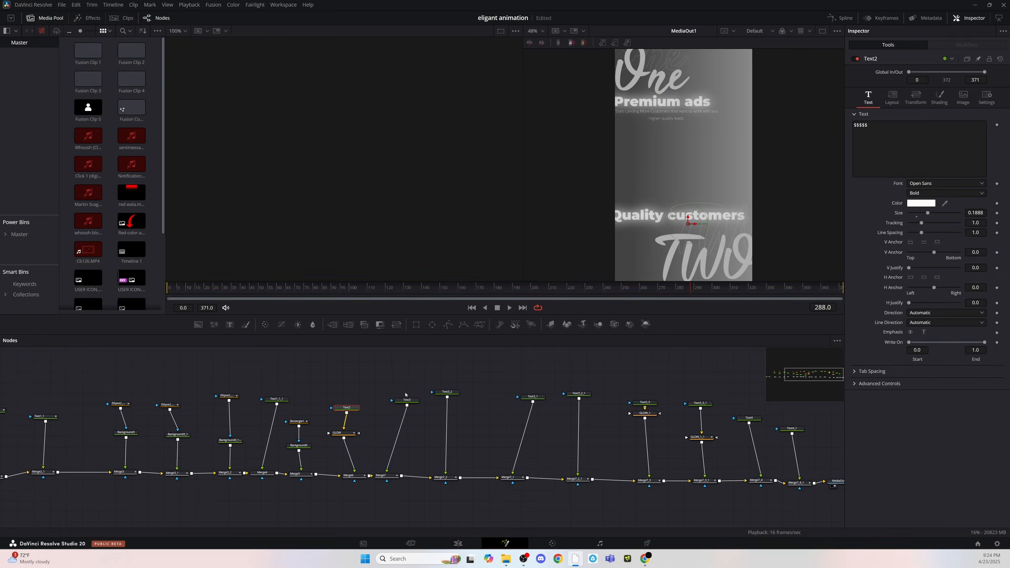
pyautogui.click(383, 475)
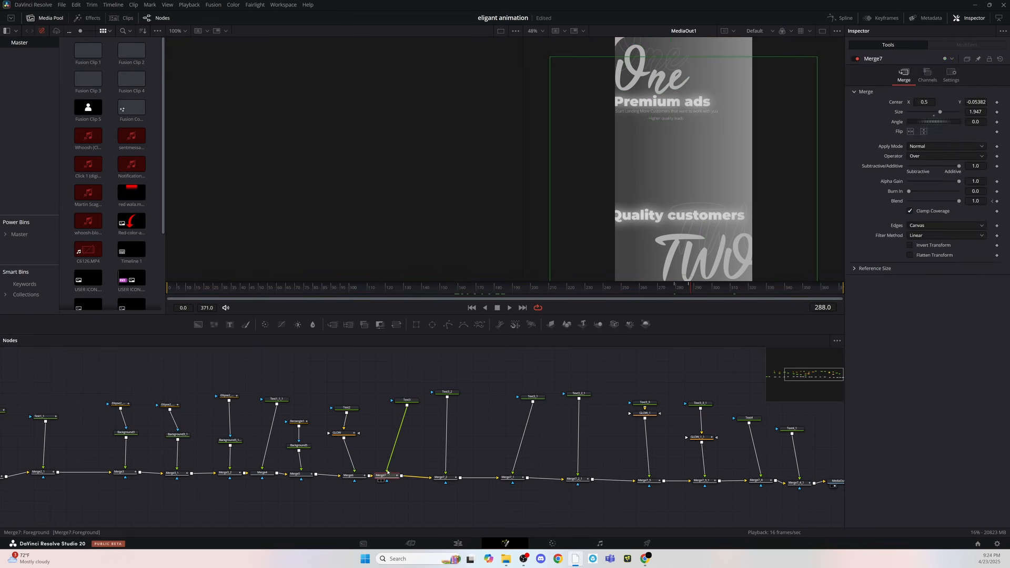
# Insert a pasted copy of Merge7 between Merge6 and Merge7, then reset the copy's Size to 1.0 and reposition its center.
pyautogui.hotkey('ctrl', 'v')
pyautogui.moveTo(388, 473)
pyautogui.mouseDown()
pyautogui.moveTo(403, 474)
pyautogui.moveTo(371, 470)
pyautogui.moveTo(389, 476)
pyautogui.mouseUp()
pyautogui.click(393, 477)
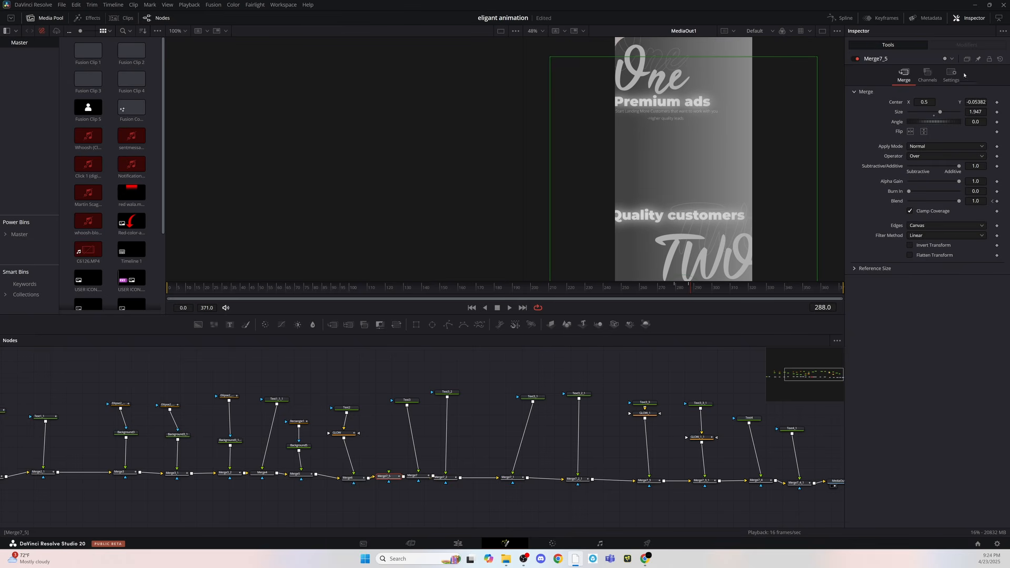
pyautogui.doubleClick(938, 116)
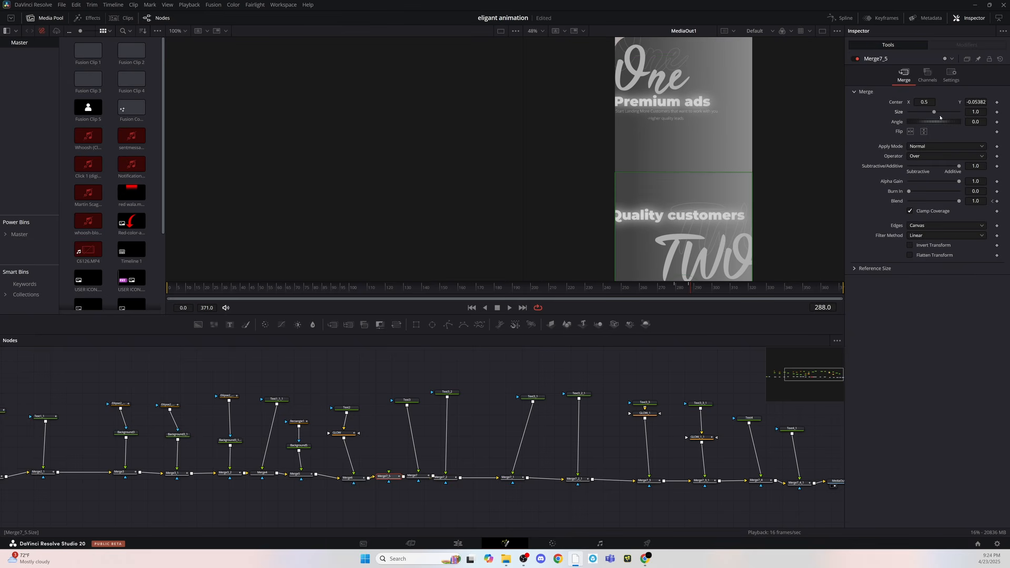
pyautogui.moveTo(955, 103); pyautogui.dragTo(676, 195)
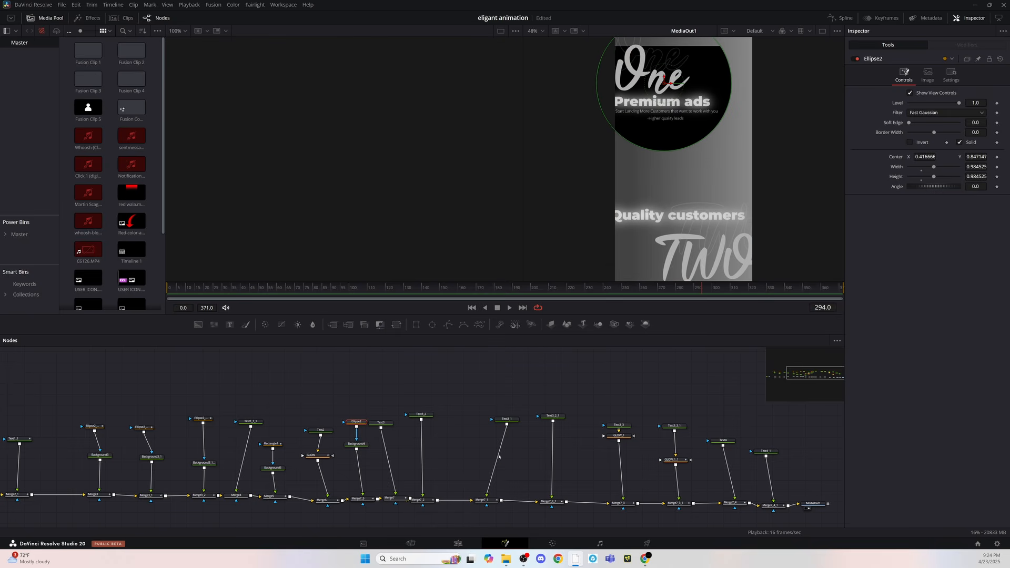
# Move the Text3 node closer to its merge and shift Ellipse2's center to about 0.463, 0.710.
pyautogui.moveTo(381, 423); pyautogui.dragTo(397, 448)
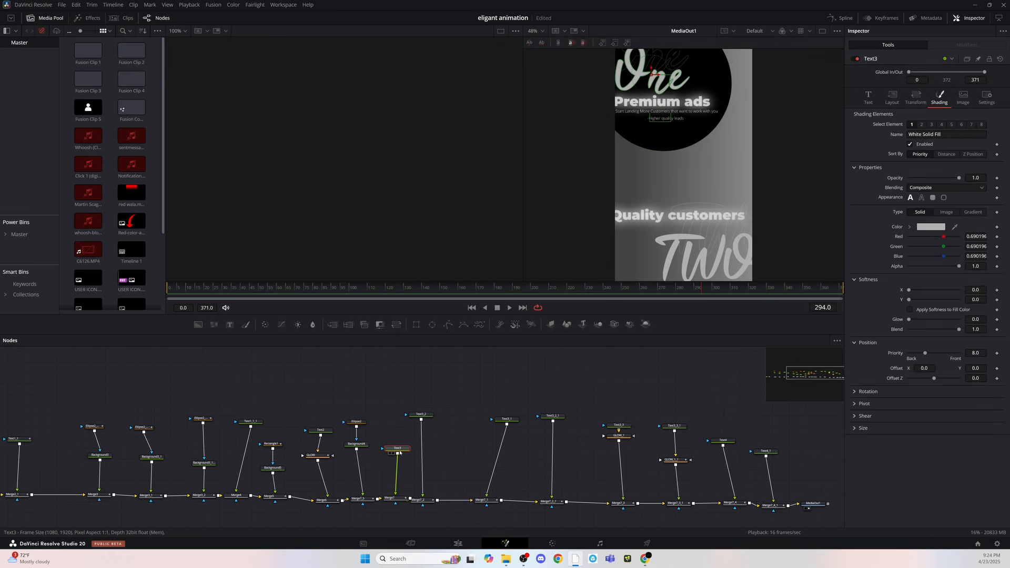
pyautogui.click(357, 423)
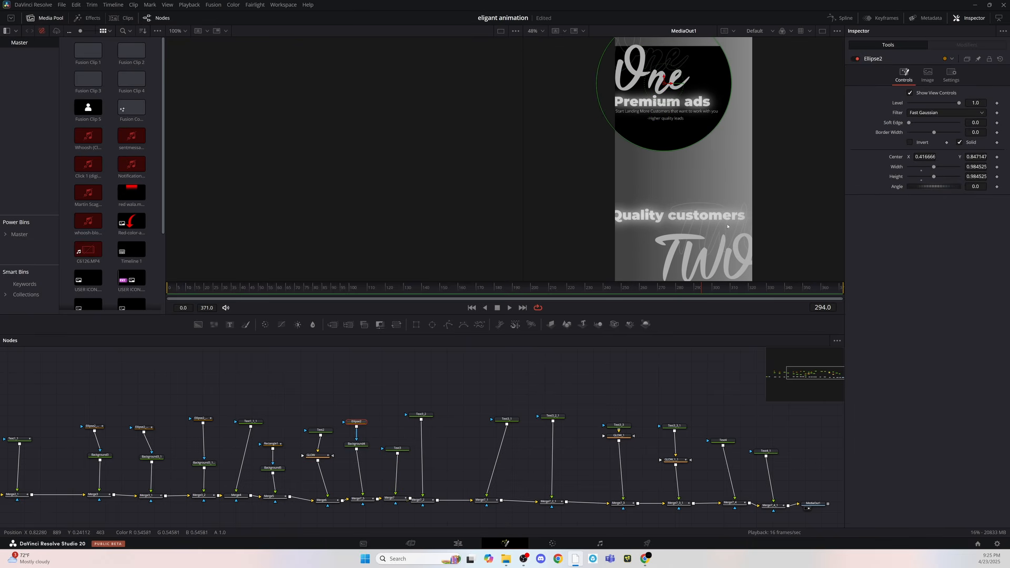
pyautogui.moveTo(665, 83); pyautogui.dragTo(671, 113)
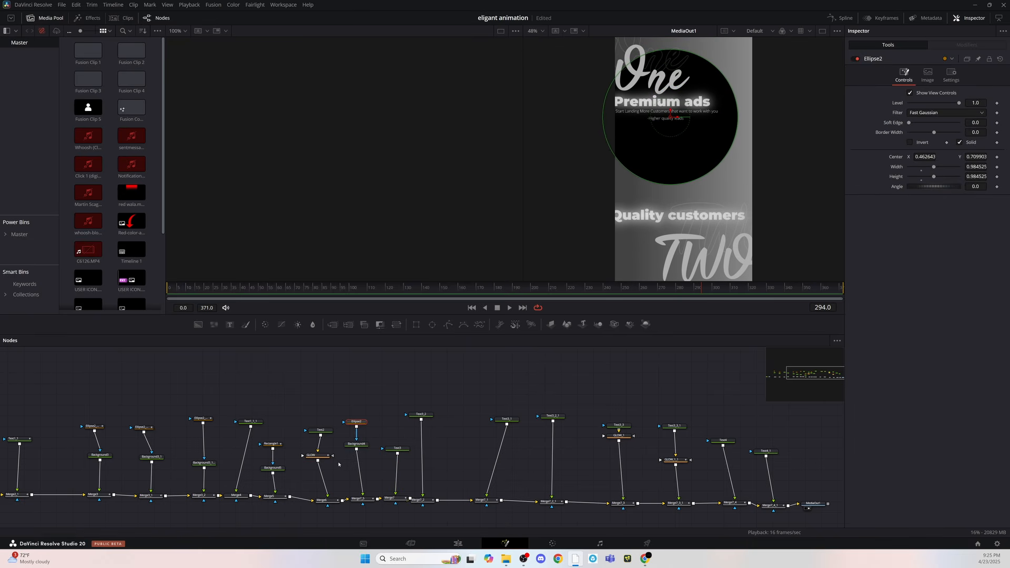
# Disconnect and reconnect Background4 to Merge7_5, and shift the merged circle slightly up and left in the frame.
pyautogui.moveTo(360, 479); pyautogui.dragTo(400, 471)
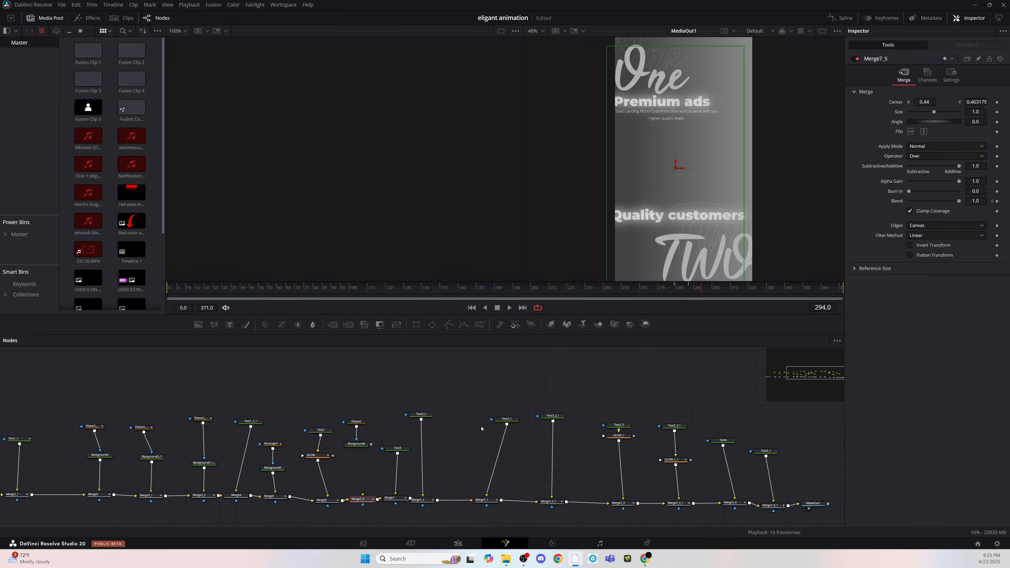
pyautogui.moveTo(371, 444); pyautogui.dragTo(362, 494)
pyautogui.moveTo(683, 153); pyautogui.dragTo(665, 143)
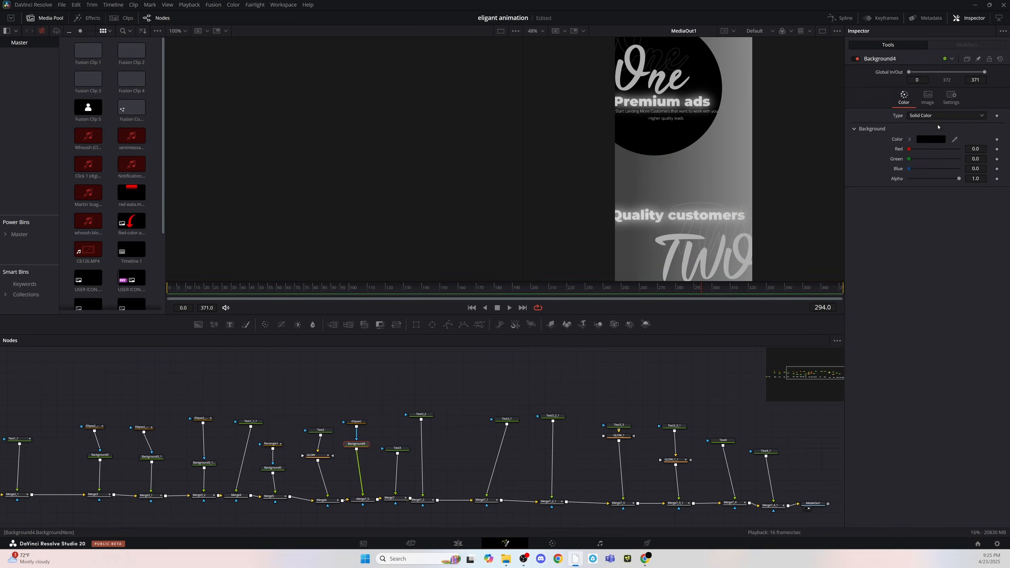
# Lighten Background4's color from black to a medium gray.
pyautogui.click(931, 139)
pyautogui.moveTo(678, 361); pyautogui.dragTo(678, 326)
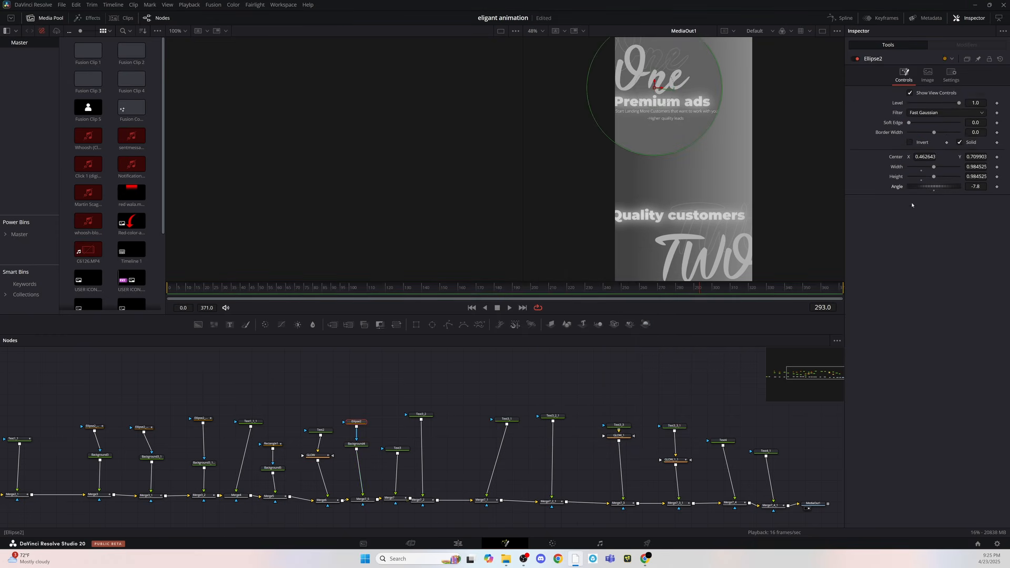
# At frame 293, reset Ellipse2's Angle, center it at about 0.307, 0.860 on "One", and shrink its Width and Height to 0.0.
pyautogui.doubleClick(913, 187)
pyautogui.moveTo(959, 103)
pyautogui.mouseDown()
pyautogui.moveTo(944, 104)
pyautogui.moveTo(963, 106)
pyautogui.mouseUp()
pyautogui.moveTo(934, 167)
pyautogui.mouseDown()
pyautogui.moveTo(909, 167)
pyautogui.moveTo(934, 167)
pyautogui.mouseUp()
pyautogui.moveTo(694, 146); pyautogui.dragTo(638, 55)
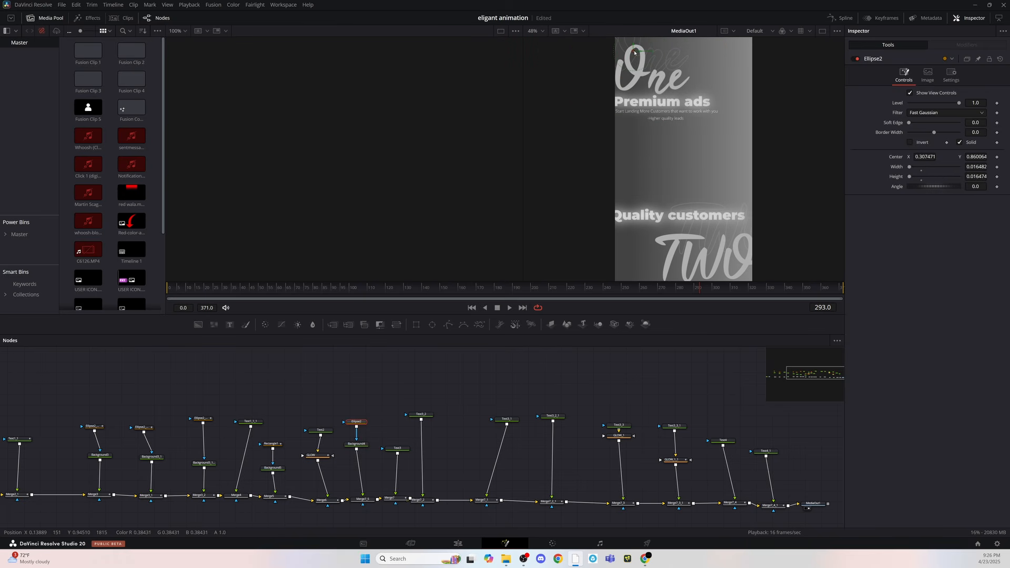
pyautogui.moveTo(909, 176); pyautogui.dragTo(903, 178)
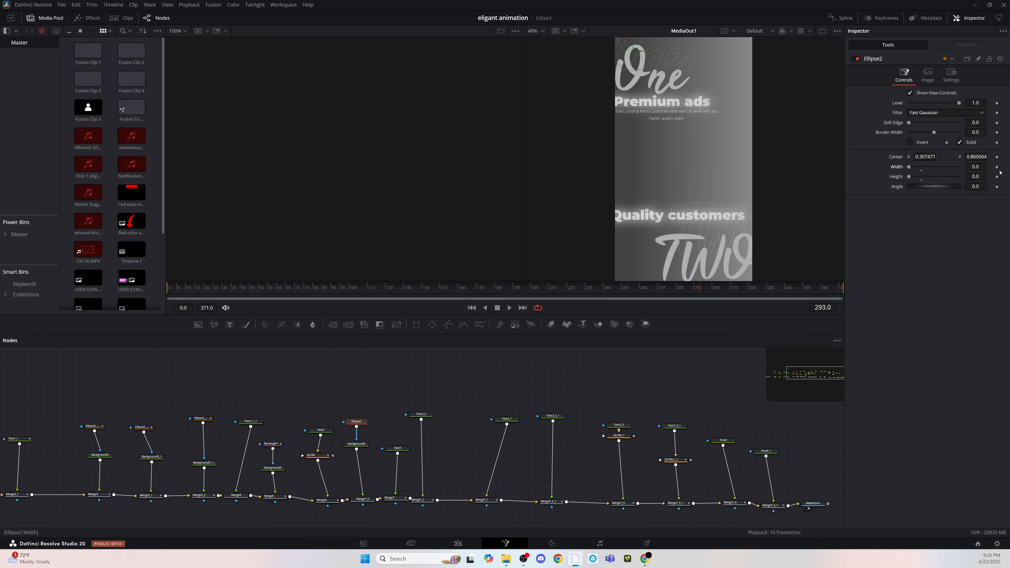
# At frame 349, enlarge Ellipse2's Width and Height to about 1.424 and open the spline editor.
pyautogui.moveTo(776, 289); pyautogui.dragTo(801, 290)
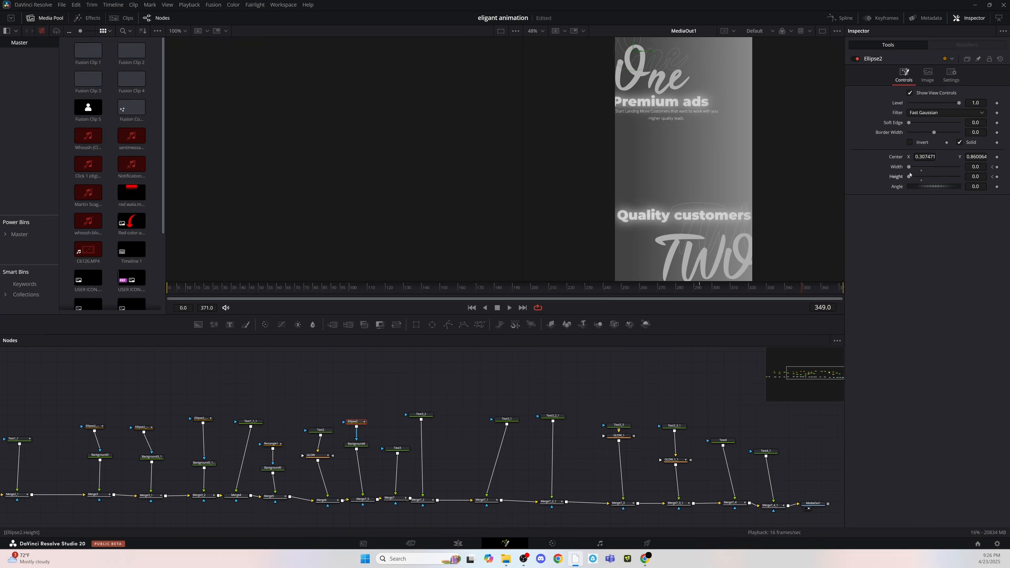
pyautogui.moveTo(913, 179)
pyautogui.mouseDown()
pyautogui.moveTo(921, 167)
pyautogui.moveTo(922, 179)
pyautogui.mouseUp()
pyautogui.moveTo(657, 75); pyautogui.dragTo(698, 127)
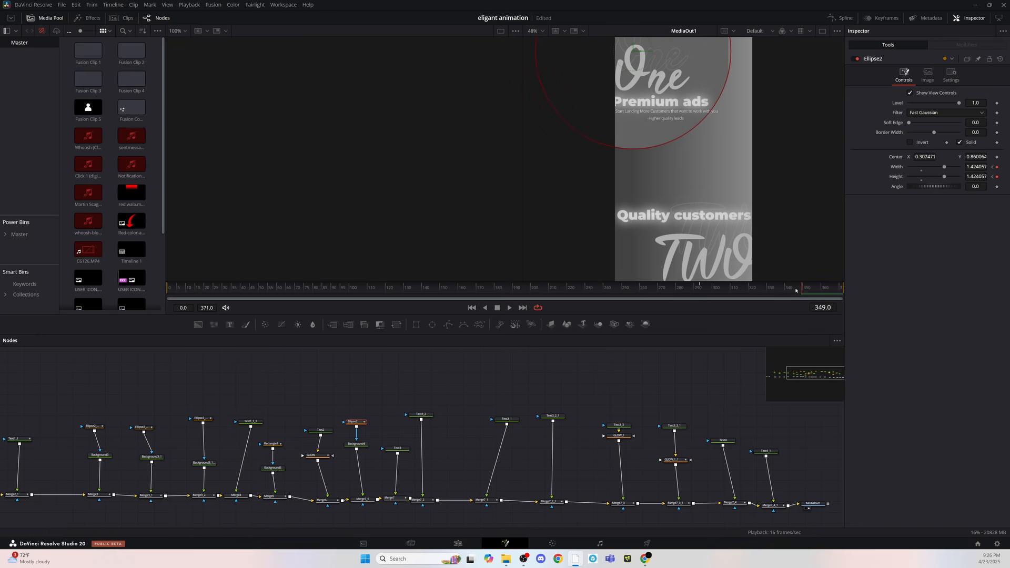
pyautogui.click(840, 18)
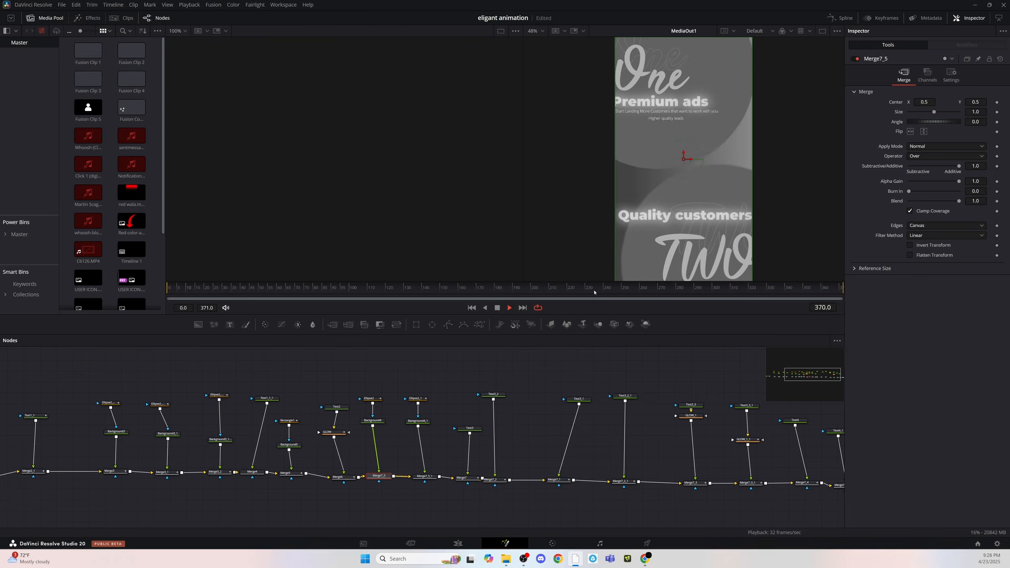
# Play back the expanding circles behind "One" and "TWO" several times and stop at frame 334.
pyautogui.press('space')
pyautogui.press('space')
pyautogui.press('space')
pyautogui.press('space')
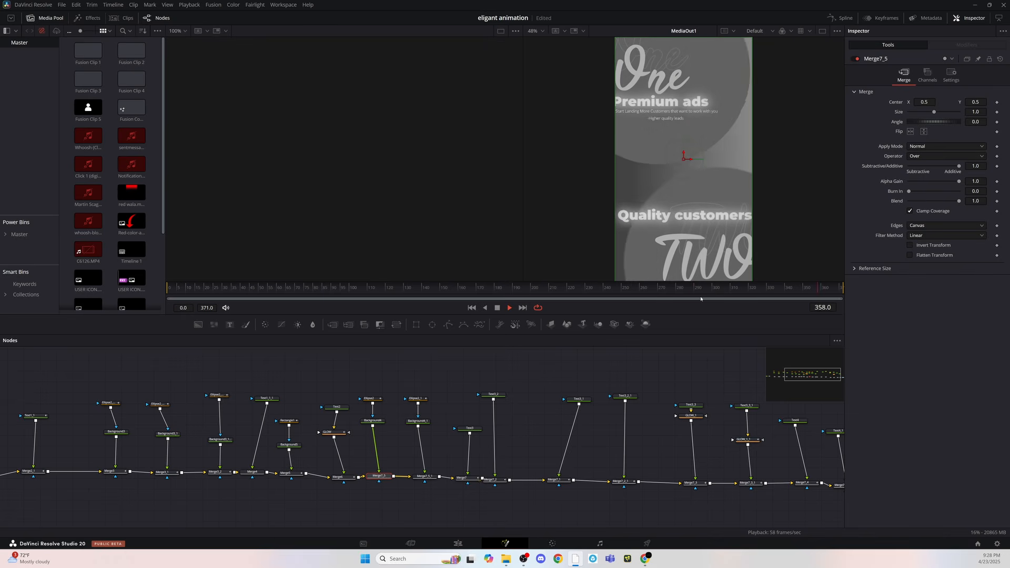
pyautogui.press('space')
pyautogui.moveTo(677, 296); pyautogui.dragTo(773, 303)
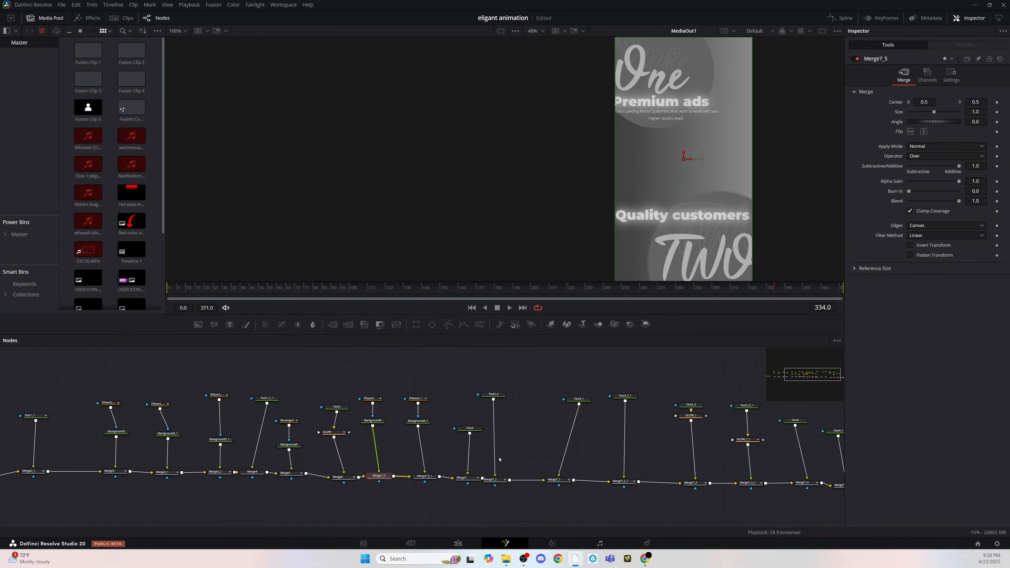
# Show Ellipse2's Width and Height curves in the spline editor with the ease controls available.
pyautogui.click(372, 398)
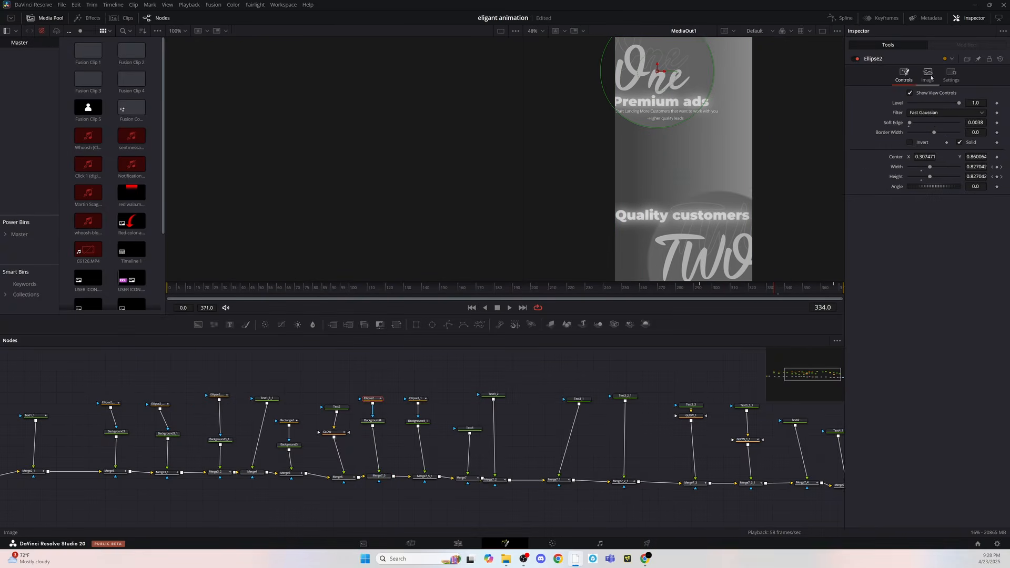
pyautogui.click(845, 19)
pyautogui.scroll(1, 772, 429)
pyautogui.moveTo(833, 375); pyautogui.dragTo(722, 472)
pyautogui.press('t')
pyautogui.click(434, 374)
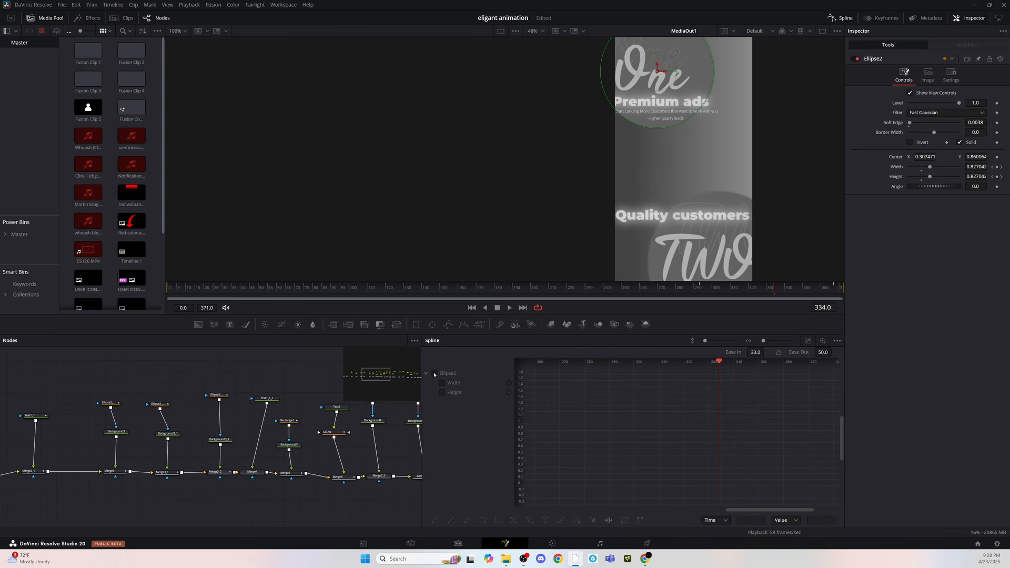
pyautogui.click(434, 373)
# Move the playhead to frame 367 and set Ease In to 0.0 on Ellipse2's final Width and Height keyframes.
pyautogui.click(799, 397)
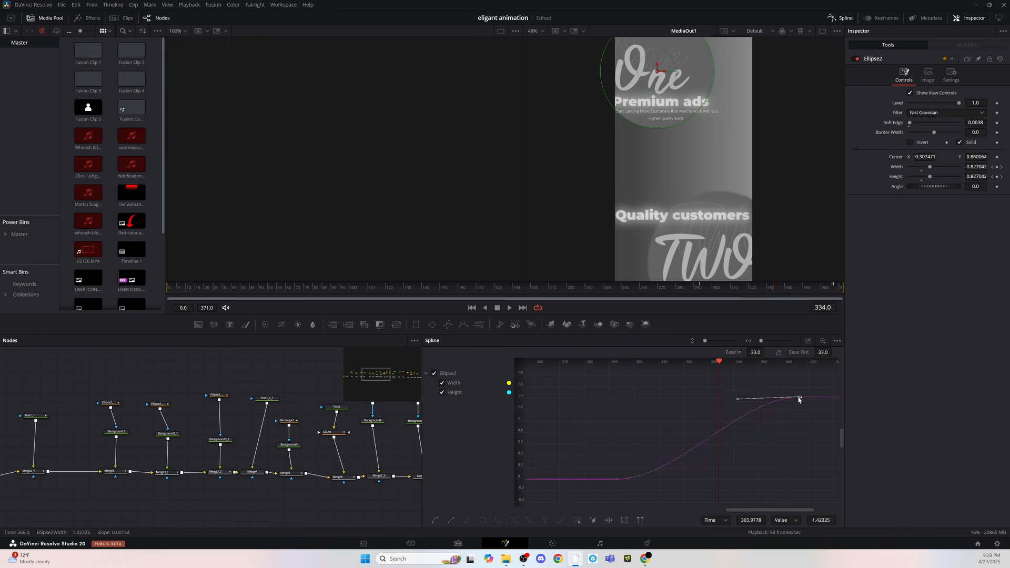
pyautogui.moveTo(747, 362); pyautogui.dragTo(801, 362)
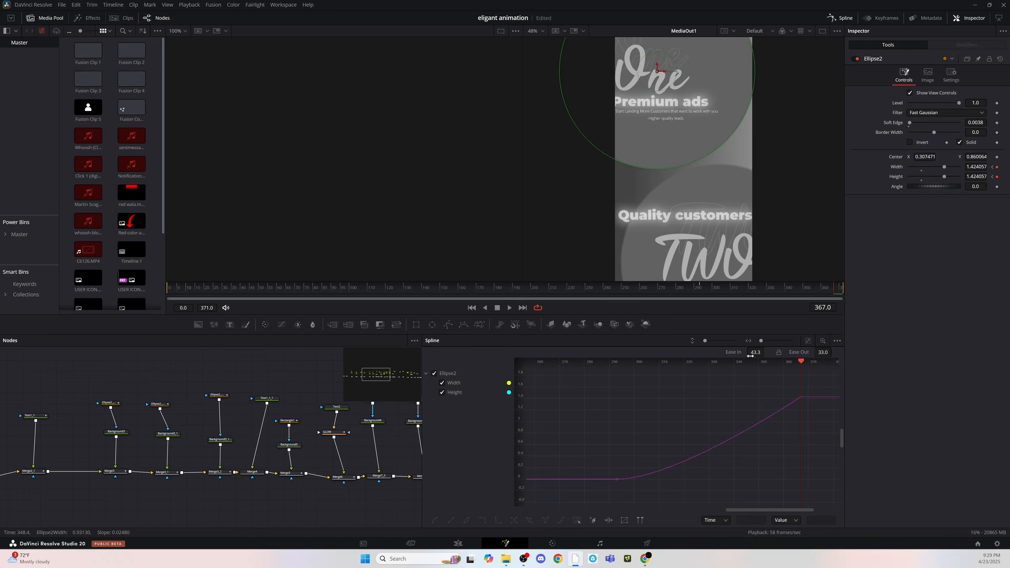
pyautogui.click(801, 397)
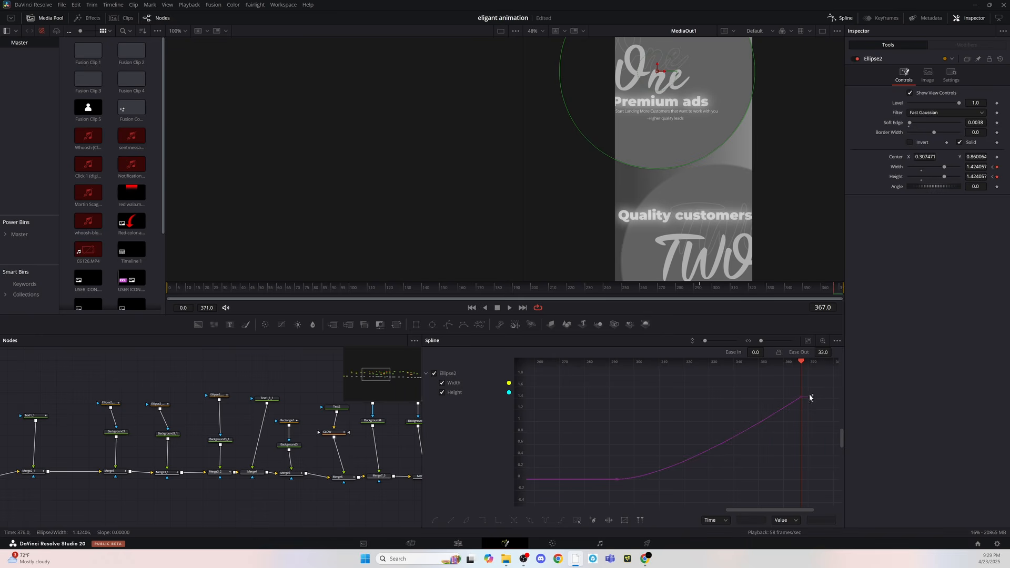